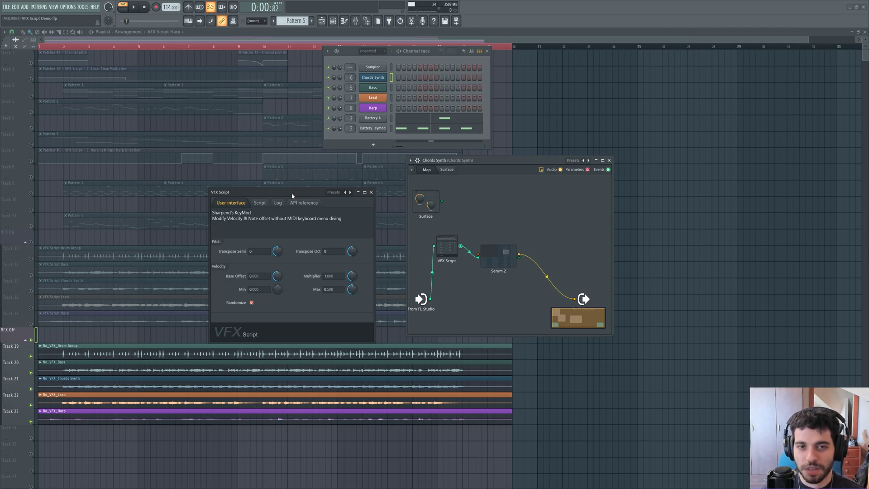
# Close the VFX Script window that covers the playlist.
pyautogui.moveTo(292, 196); pyautogui.dragTo(292, 145)
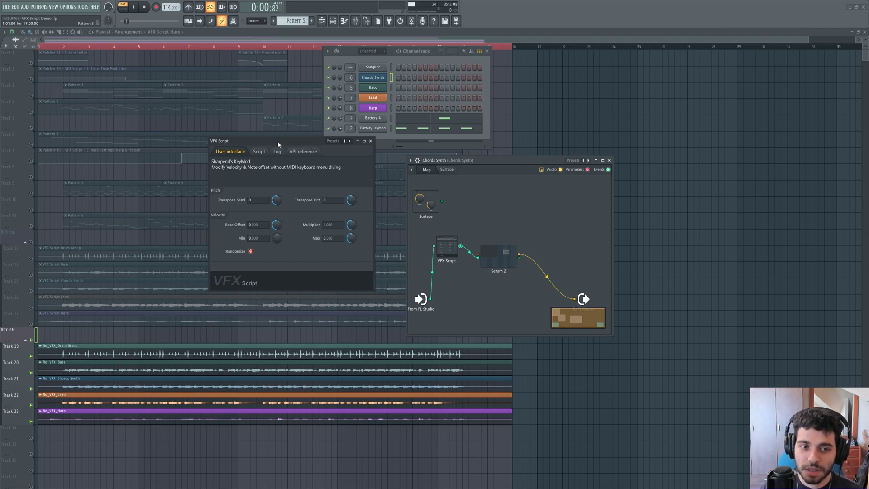
pyautogui.moveTo(278, 144); pyautogui.dragTo(296, 152)
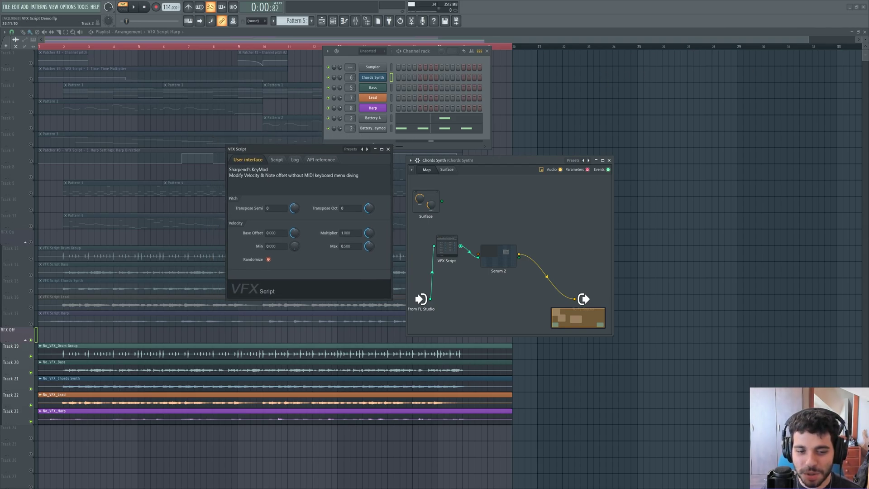
pyautogui.click(388, 149)
# Switch playback to song mode and listen to the arrangement with only the VFX Off audio tracks soloed.
pyautogui.moveTo(808, 39); pyautogui.dragTo(847, 217)
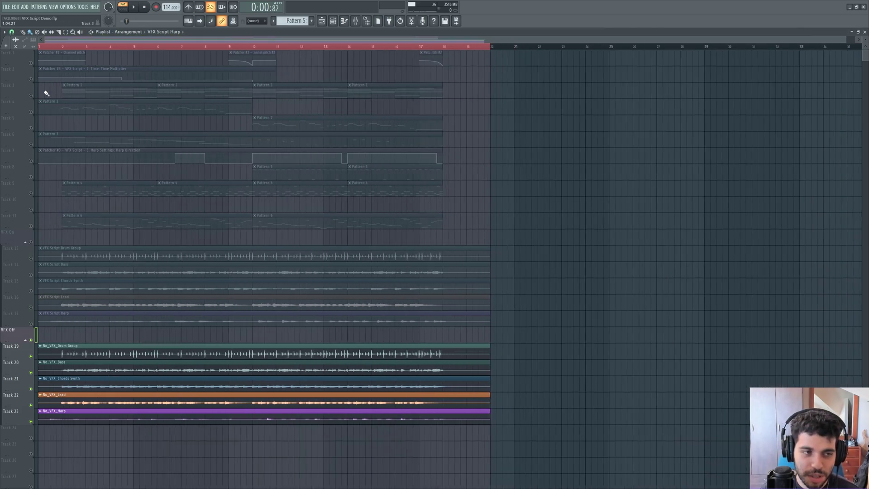
pyautogui.press('l')
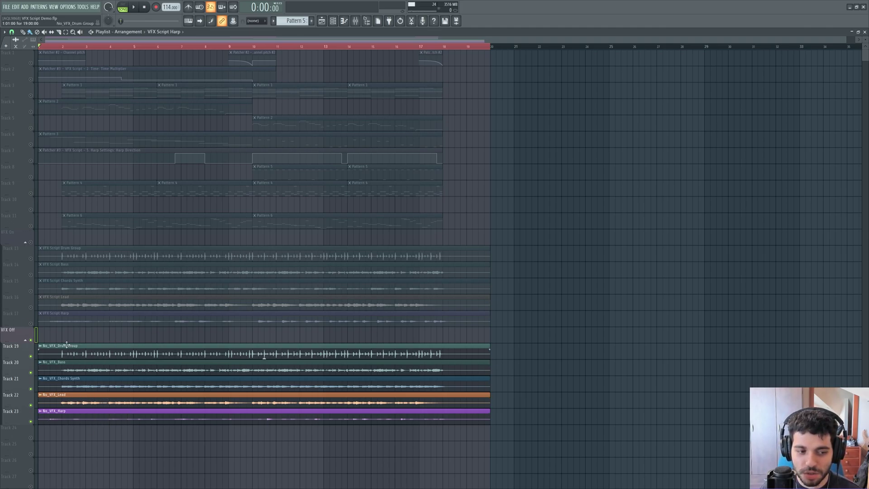
pyautogui.moveTo(845, 40); pyautogui.dragTo(561, 39)
pyautogui.press('space')
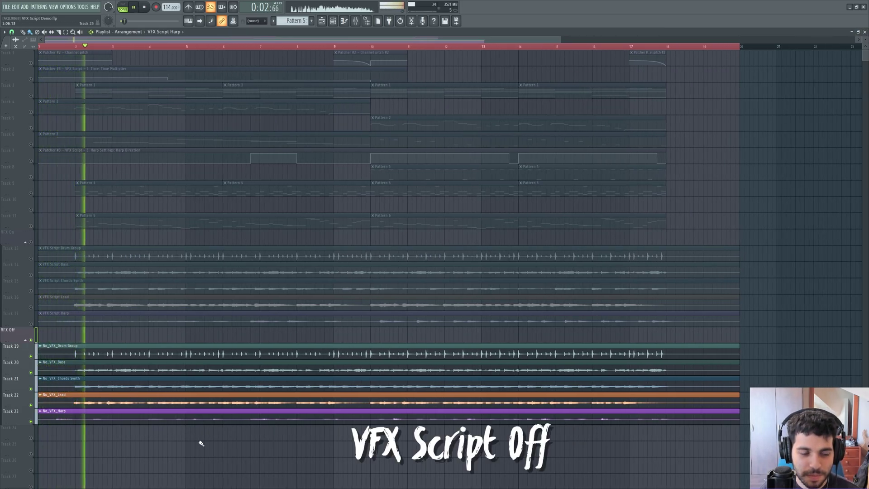
pyautogui.moveTo(560, 40); pyautogui.dragTo(153, 42)
pyautogui.moveTo(45, 40); pyautogui.dragTo(79, 41)
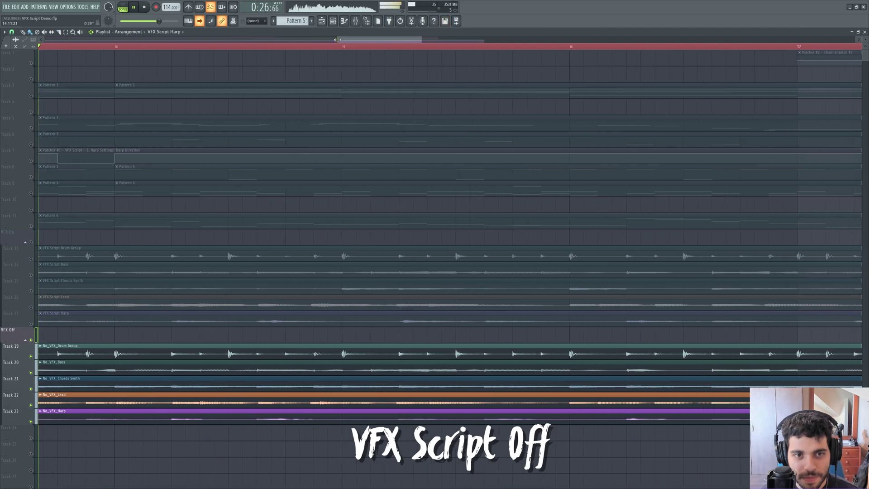
pyautogui.press('space')
pyautogui.moveTo(128, 42); pyautogui.dragTo(495, 193)
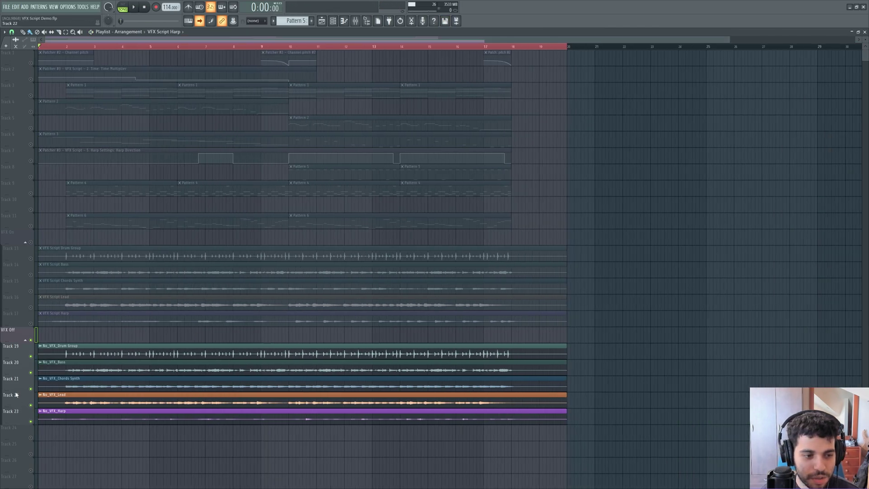
# Unsolo the VFX Off tracks and mute their five No_VFX clips on tracks 19 to 23, playing the arrangement with the VFX Script patterns.
pyautogui.rightClick(31, 357)
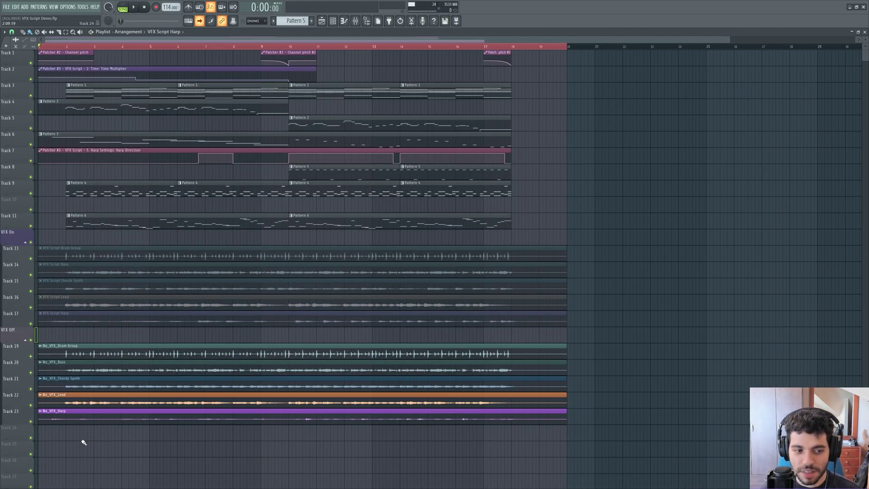
pyautogui.moveTo(82, 446); pyautogui.dragTo(99, 351)
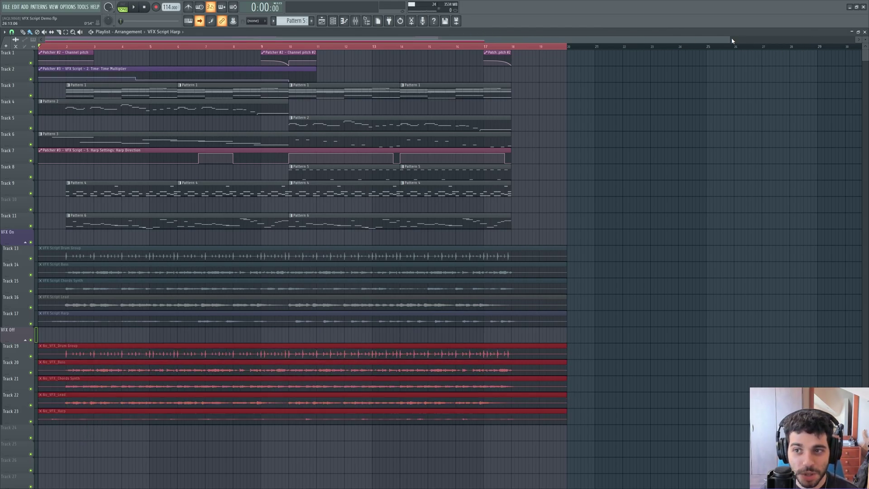
pyautogui.moveTo(734, 41); pyautogui.dragTo(206, 40)
pyautogui.press('space')
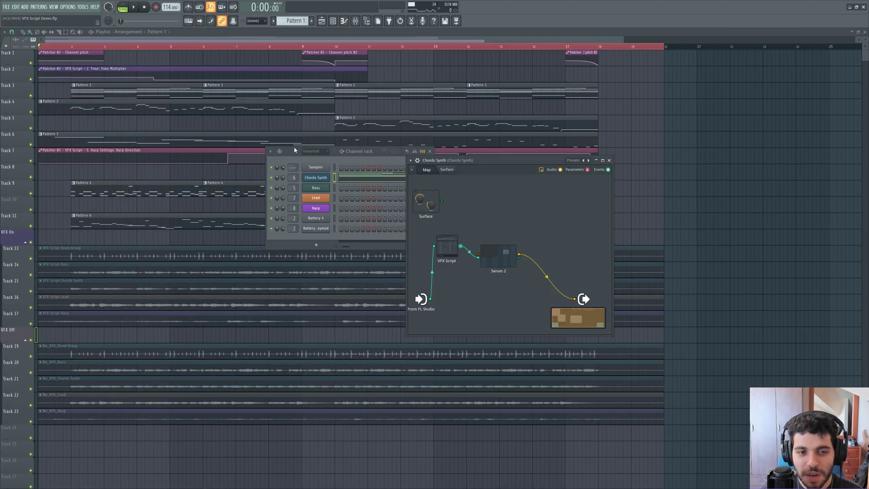
# Open the VFX Script module of the Chords Synth patch and arrange its window and the channel rack beside the Patcher map.
pyautogui.moveTo(295, 151); pyautogui.dragTo(214, 171)
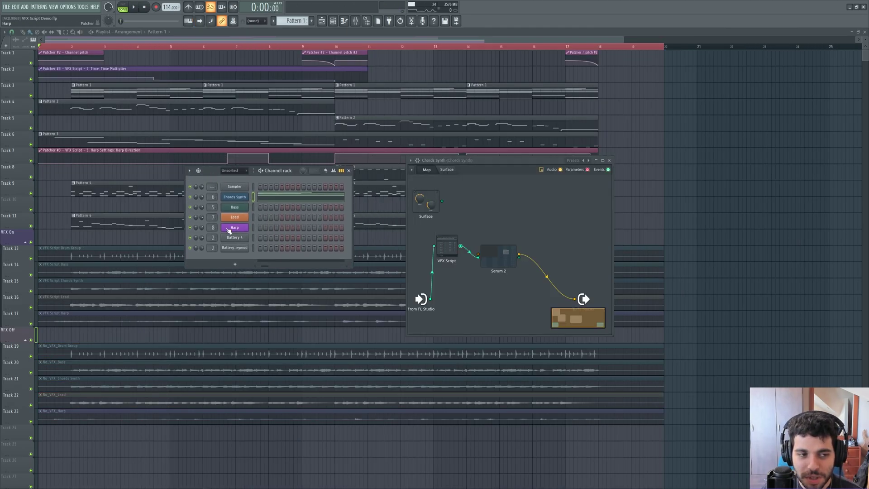
pyautogui.doubleClick(448, 248)
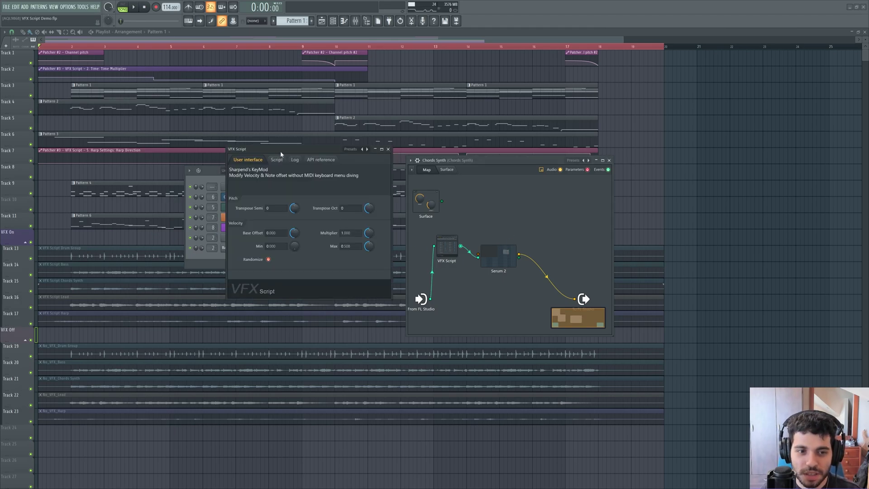
pyautogui.moveTo(278, 150); pyautogui.dragTo(294, 256)
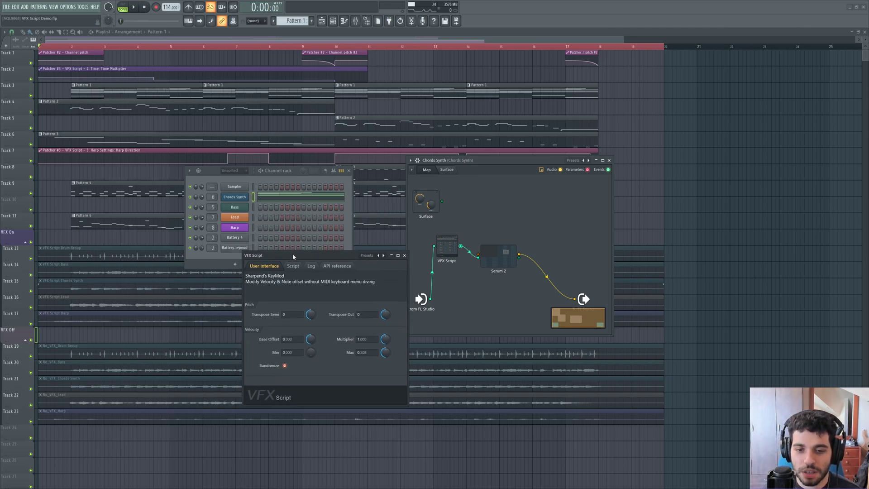
pyautogui.moveTo(293, 257); pyautogui.dragTo(229, 260)
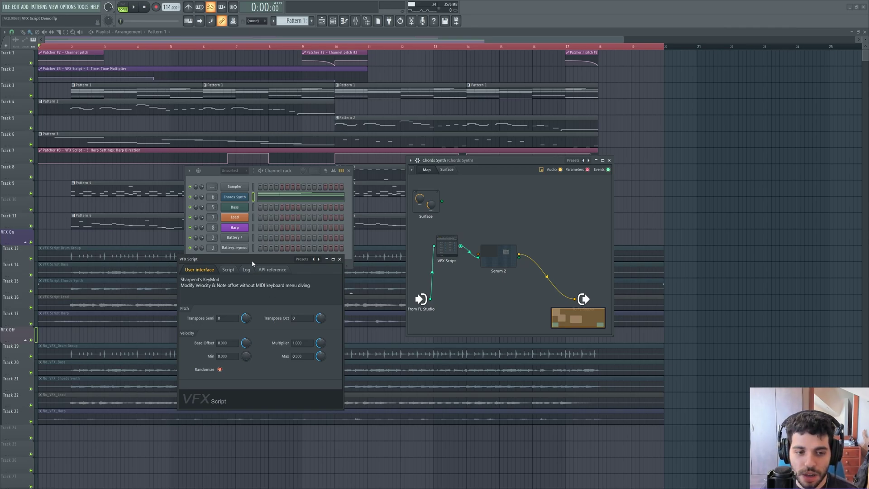
pyautogui.moveTo(252, 262); pyautogui.dragTo(197, 264)
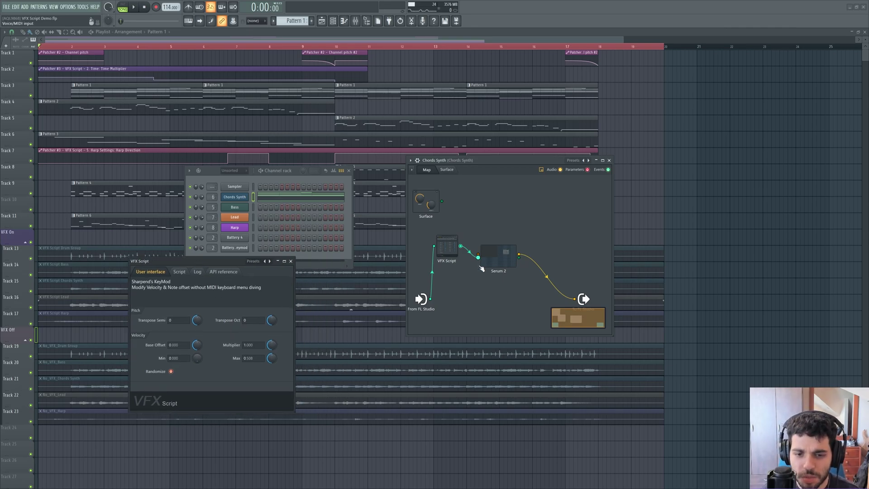
# Bypass VFX Script by wiring From FL Studio directly into Serum 2, and open the Serum 2 window.
pyautogui.moveTo(478, 261); pyautogui.dragTo(465, 270)
pyautogui.moveTo(431, 299); pyautogui.dragTo(476, 267)
pyautogui.doubleClick(508, 261)
pyautogui.moveTo(315, 255); pyautogui.dragTo(548, 150)
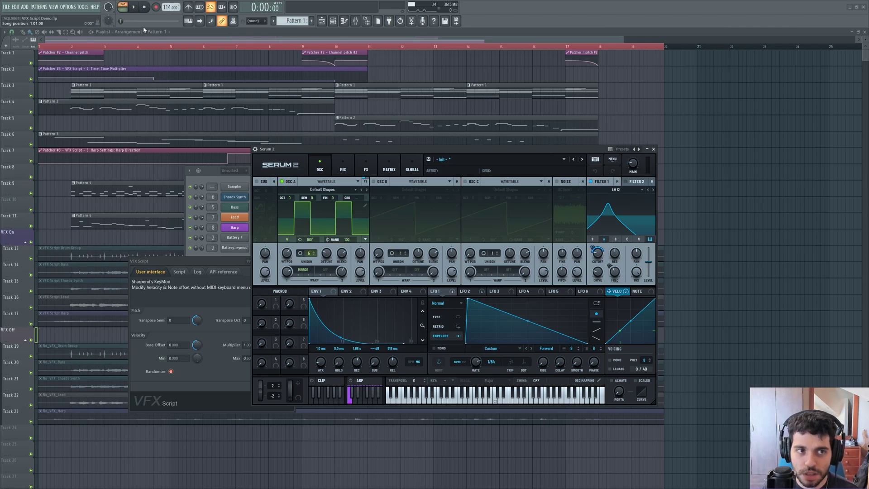
# Play Pattern 1 without the script to examine Serum 2's velocity response, and close Serum 2.
pyautogui.press('space')
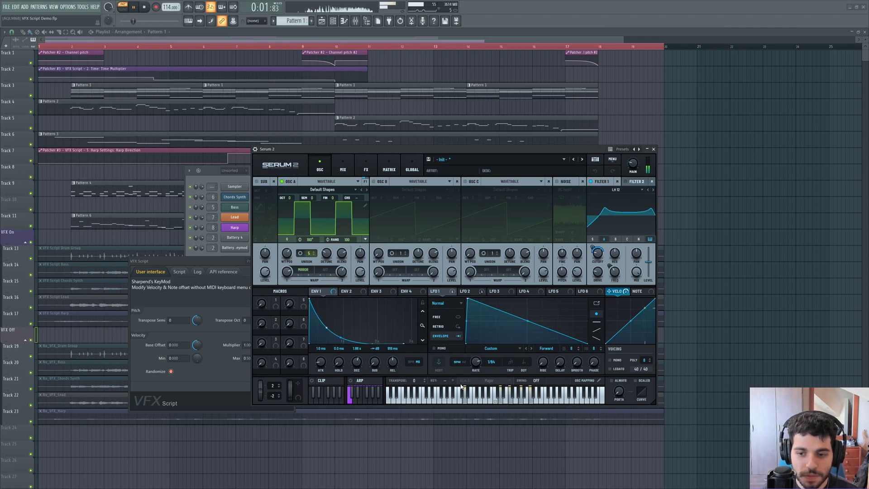
pyautogui.moveTo(360, 151); pyautogui.dragTo(171, 163)
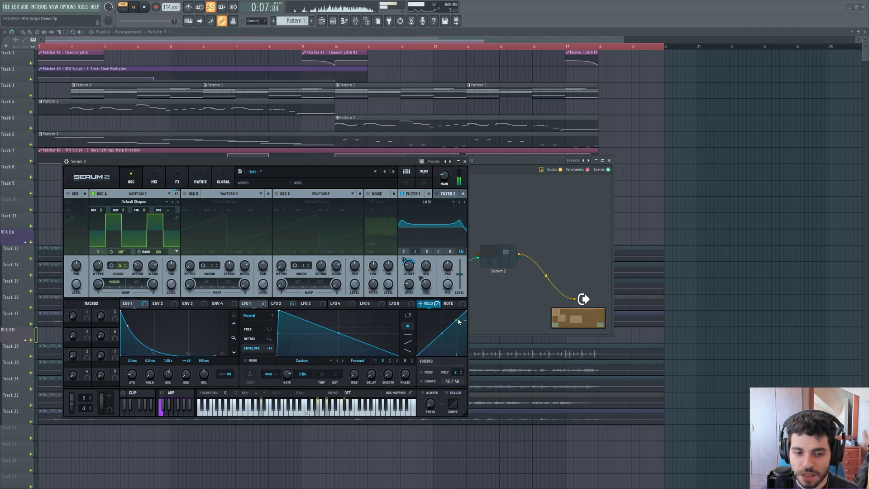
pyautogui.press('space')
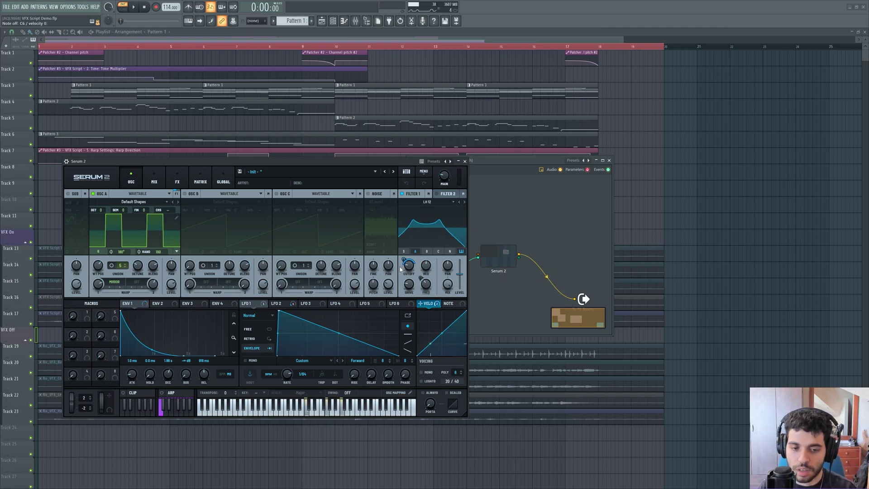
pyautogui.click(465, 161)
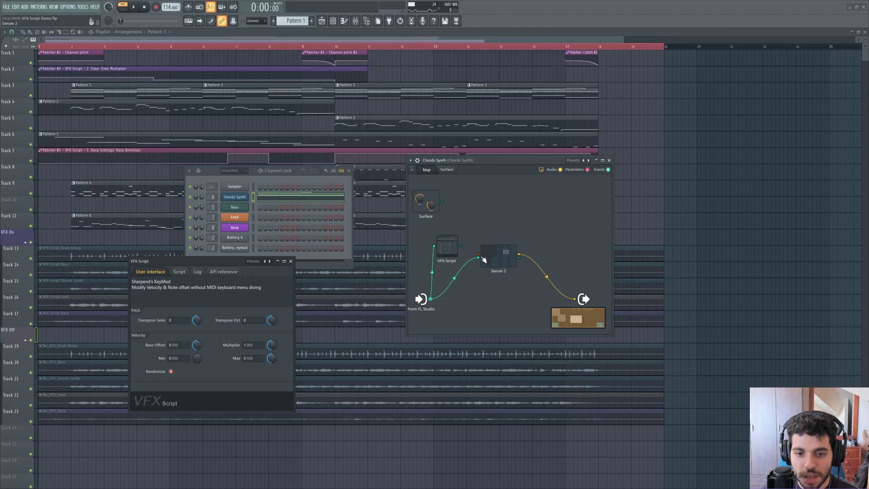
# Restore the connection from VFX Script to Serum 2 and bring the VFX Script window up near the Patcher map.
pyautogui.moveTo(478, 257)
pyautogui.mouseDown()
pyautogui.moveTo(467, 274)
pyautogui.moveTo(478, 258)
pyautogui.mouseUp()
pyautogui.moveTo(218, 266); pyautogui.dragTo(345, 155)
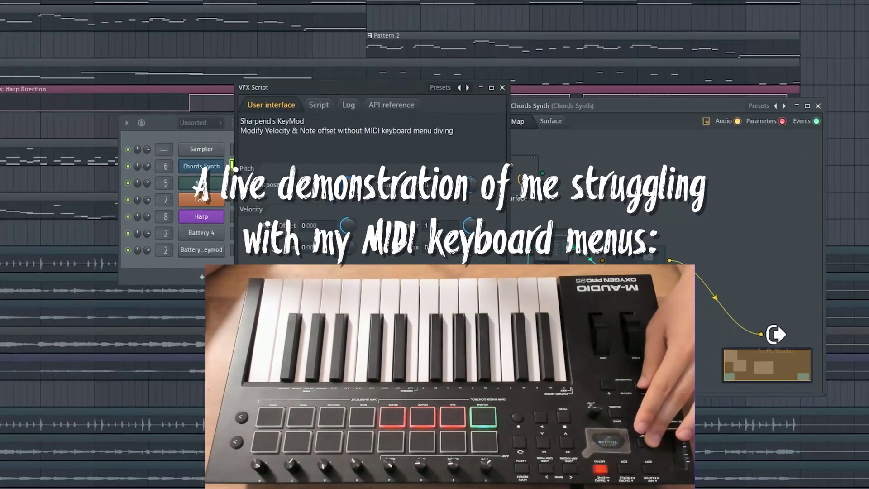
# Try the pitch controls by raising Transpose Semi to 3 and changing Transpose Oct, resetting each to 0.
pyautogui.moveTo(331, 204); pyautogui.dragTo(331, 194)
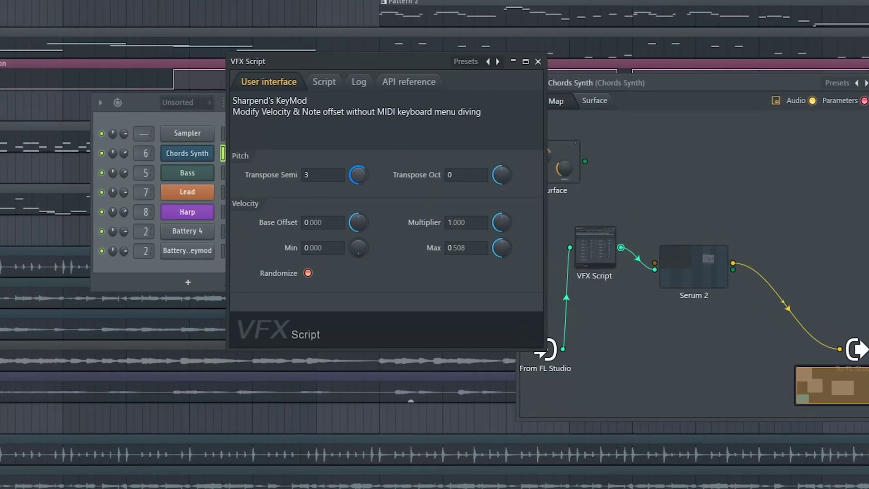
pyautogui.rightClick(362, 177)
pyautogui.click(381, 187)
pyautogui.moveTo(501, 179); pyautogui.dragTo(501, 172)
pyautogui.scroll(-5, 501, 179)
pyautogui.rightClick(501, 175)
pyautogui.click(520, 183)
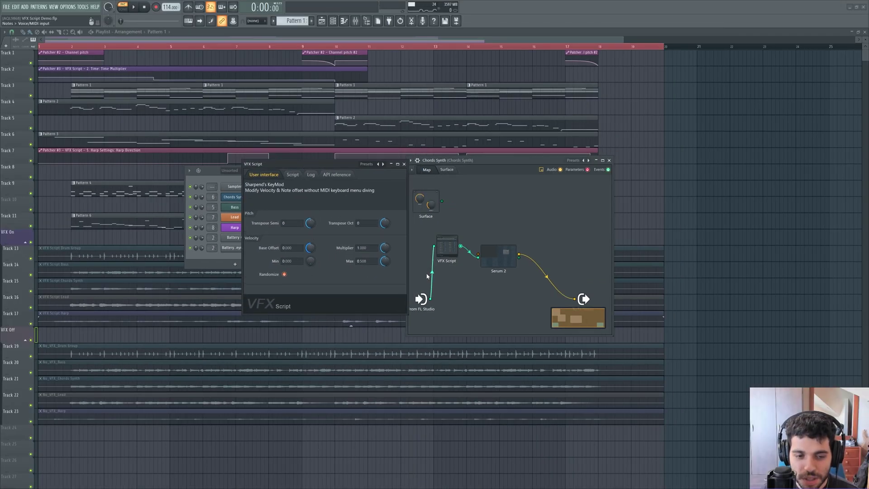
# Open Serum 2 from the Chords Synth patch and arrange its window so the VFX Script velocity settings stay in view.
pyautogui.doubleClick(505, 260)
pyautogui.moveTo(294, 167); pyautogui.dragTo(223, 142)
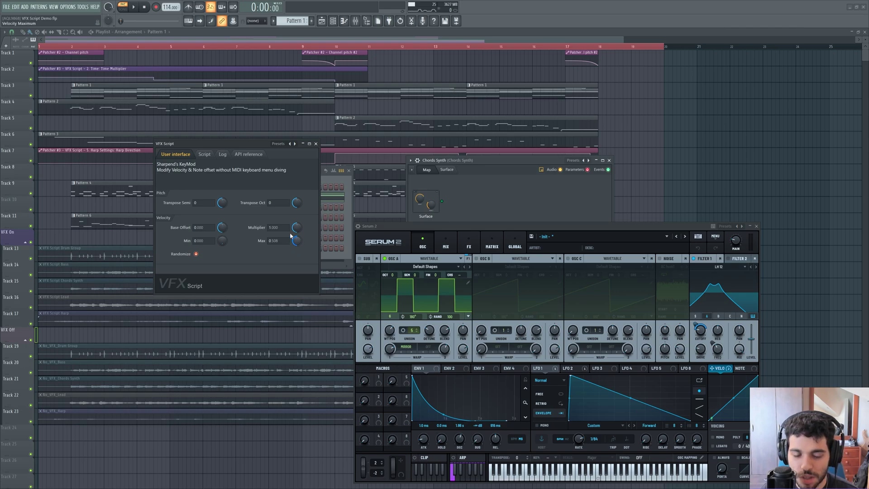
pyautogui.moveTo(405, 226); pyautogui.dragTo(369, 159)
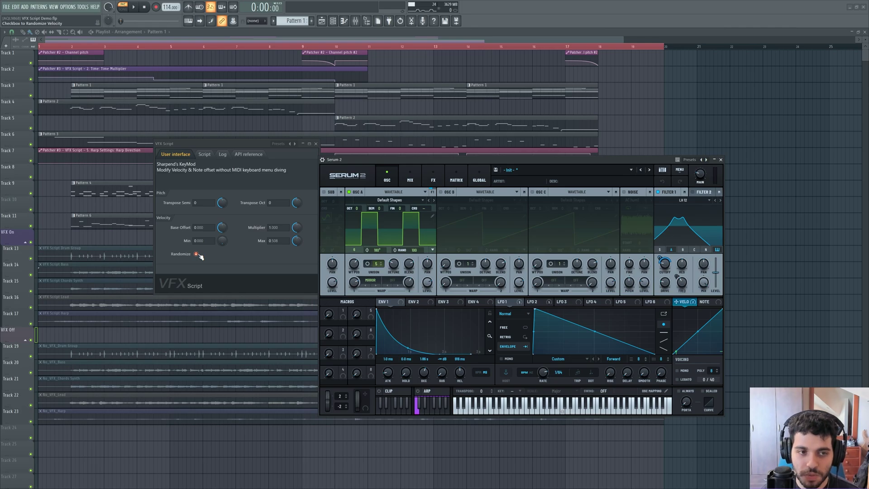
pyautogui.moveTo(384, 160); pyautogui.dragTo(340, 249)
# Open the Chords Synth piano roll with its velocity lane in view and play Pattern 1 to examine the randomized velocity in Serum 2.
pyautogui.click(330, 202)
pyautogui.scroll(5, 107, 355)
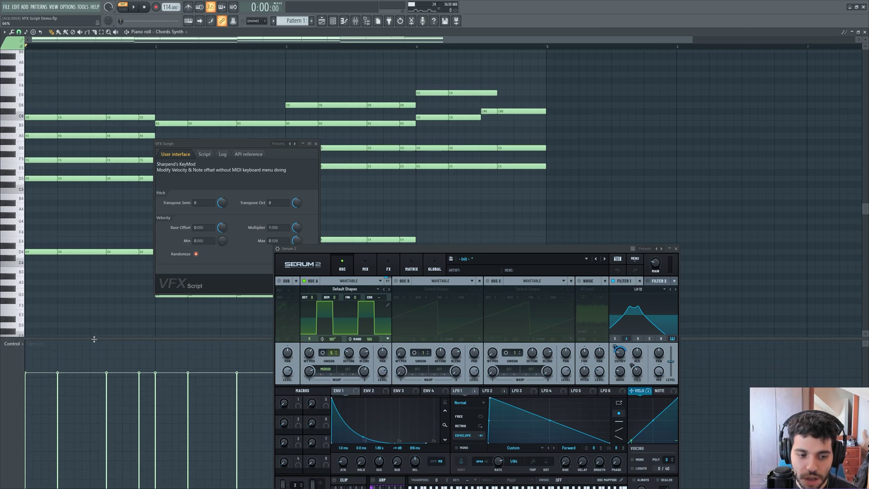
pyautogui.moveTo(94, 339); pyautogui.dragTo(95, 359)
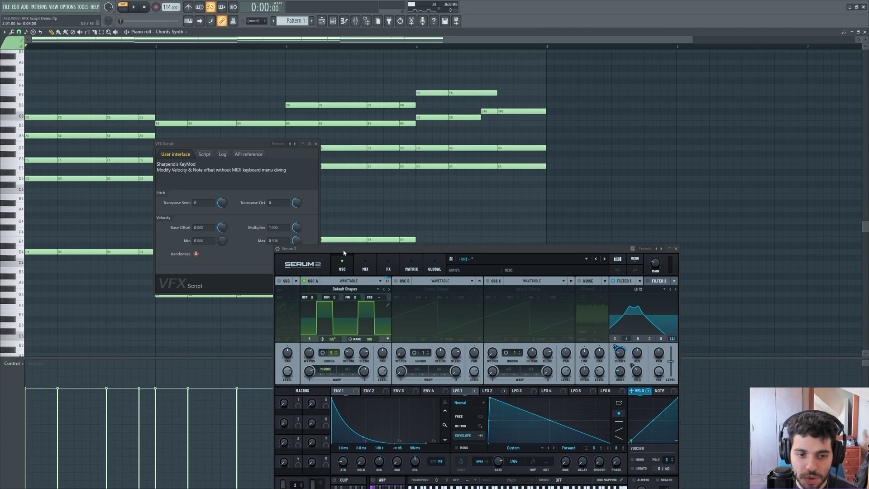
pyautogui.moveTo(343, 253); pyautogui.dragTo(377, 137)
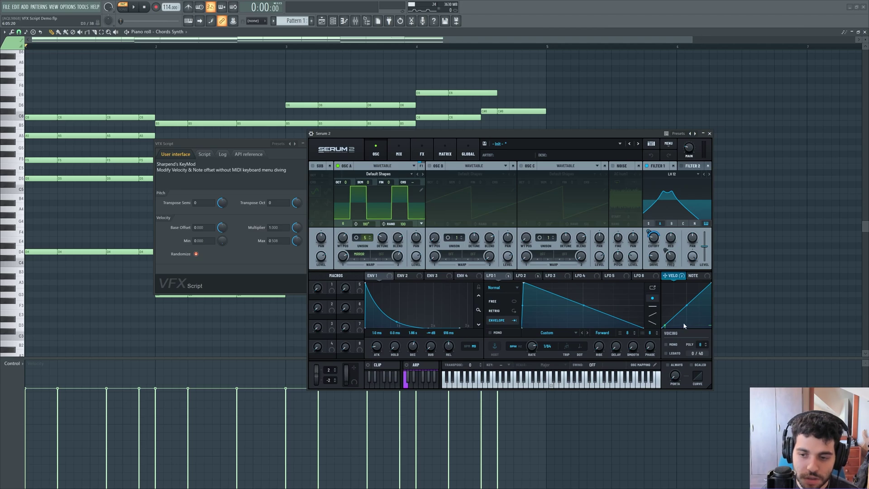
pyautogui.press('space')
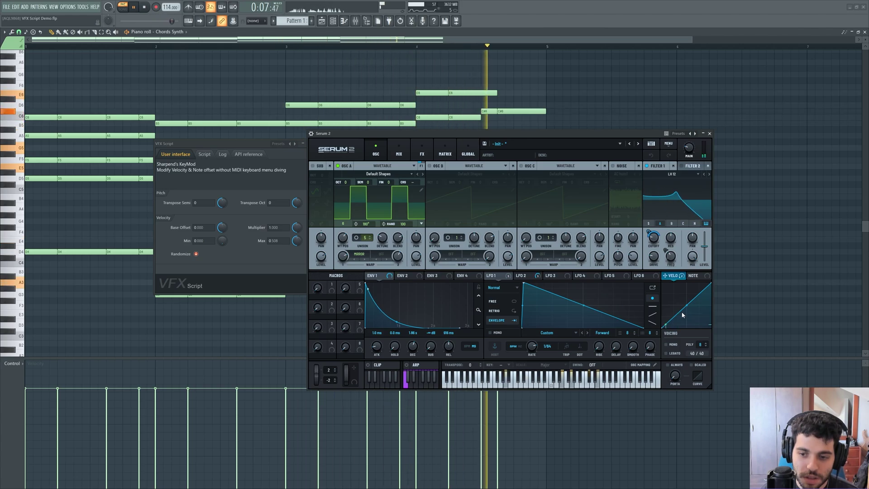
pyautogui.press('space')
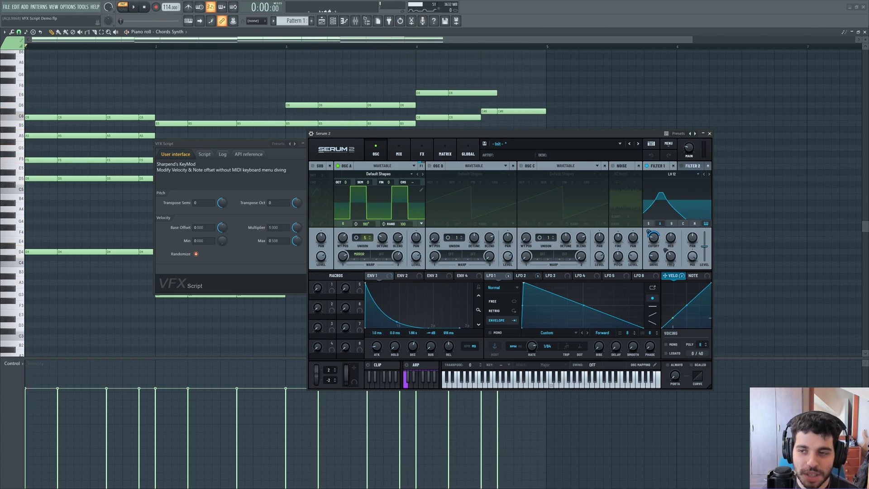
# Close the piano roll, the VFX Script window and Serum 2.
pyautogui.click(864, 33)
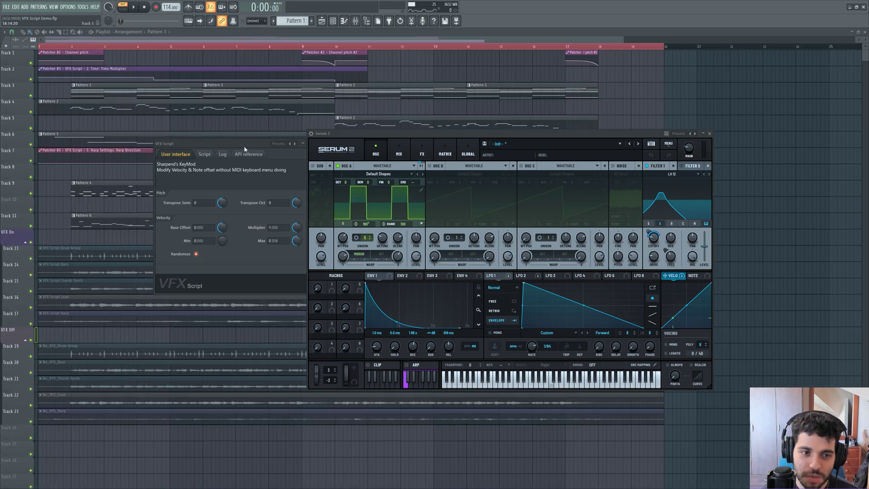
pyautogui.moveTo(243, 147); pyautogui.dragTo(211, 153)
pyautogui.click(287, 151)
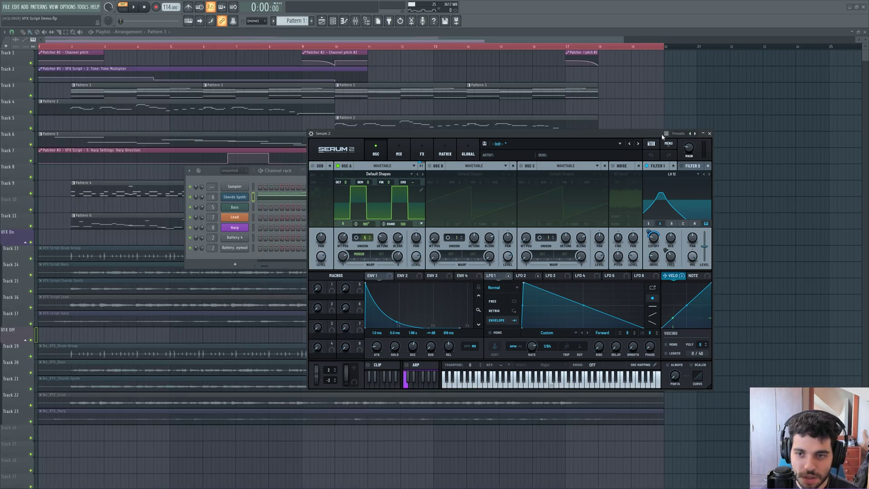
pyautogui.click(710, 134)
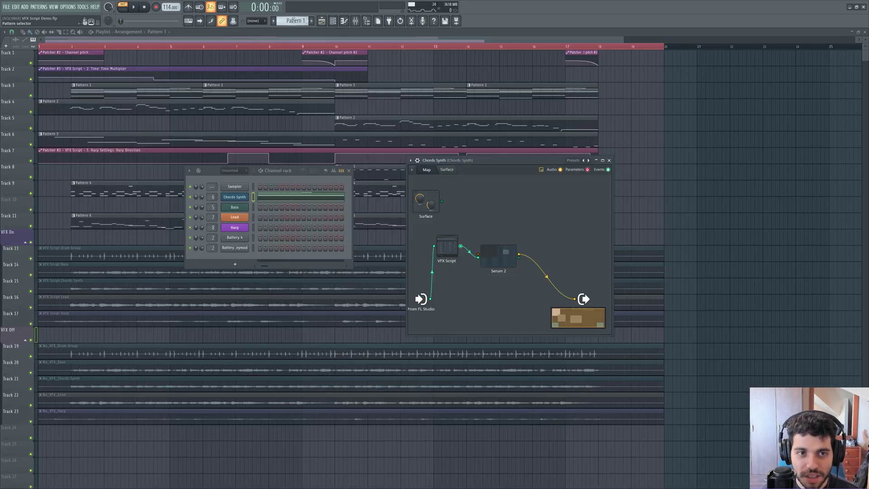
# Select Pattern 2 and open the Lead channel's Patcher map.
pyautogui.scroll(-1, 294, 20)
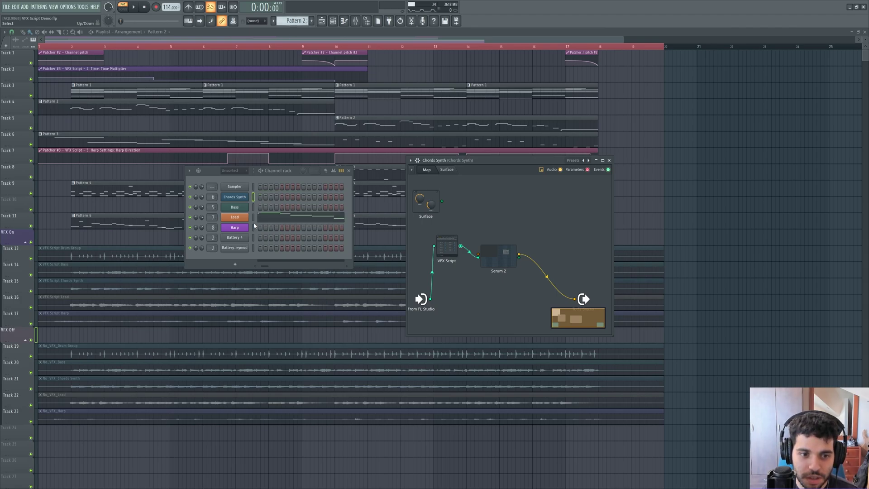
pyautogui.click(234, 217)
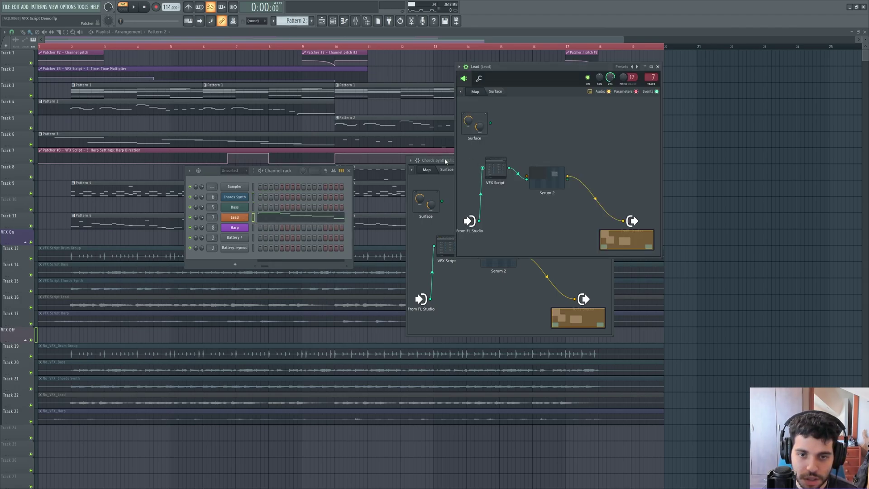
# Close the Chords Synth patch, then bypass VFX Script in the Lead patch by wiring From FL Studio directly into Serum 2 and open Serum 2.
pyautogui.moveTo(445, 161); pyautogui.dragTo(288, 234)
pyautogui.click(451, 233)
pyautogui.moveTo(527, 180)
pyautogui.mouseDown()
pyautogui.moveTo(503, 204)
pyautogui.moveTo(526, 179)
pyautogui.mouseUp()
pyautogui.doubleClick(546, 178)
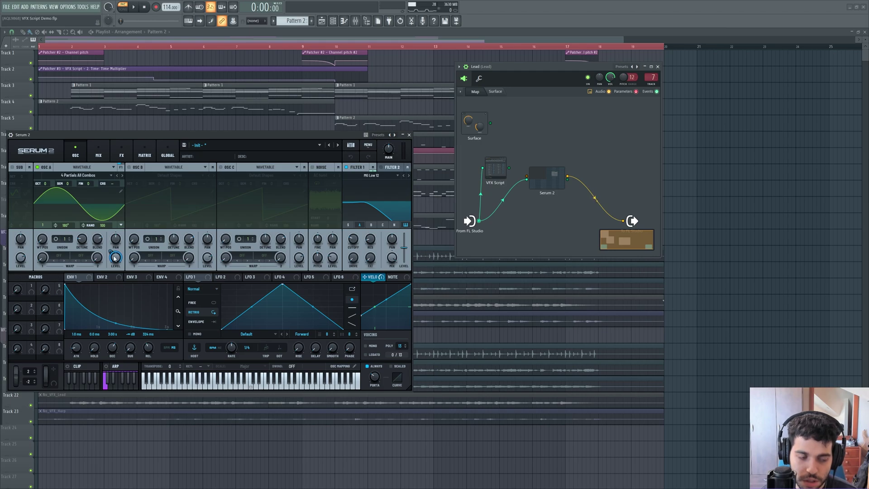
pyautogui.moveTo(111, 252)
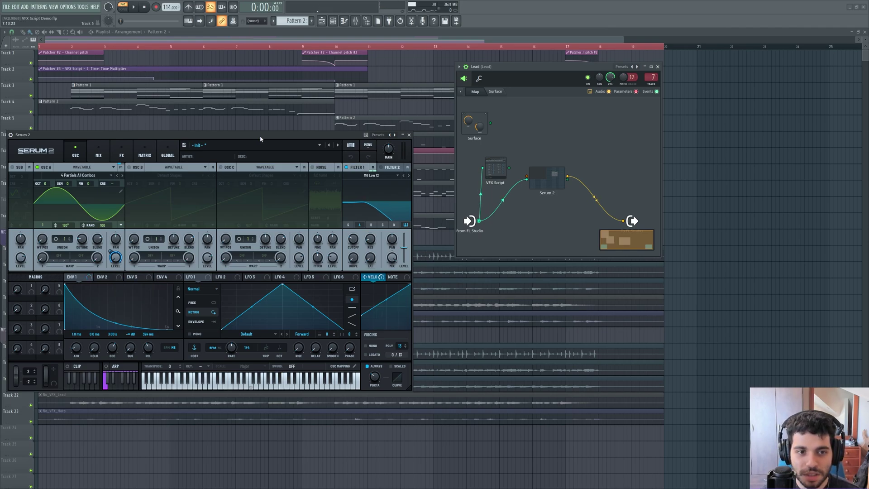
# Restore the VFX Script connection to Serum 2 in the Lead patch and open the VFX Script settings beside Serum 2.
pyautogui.moveTo(261, 137); pyautogui.dragTo(298, 311)
pyautogui.click(526, 180)
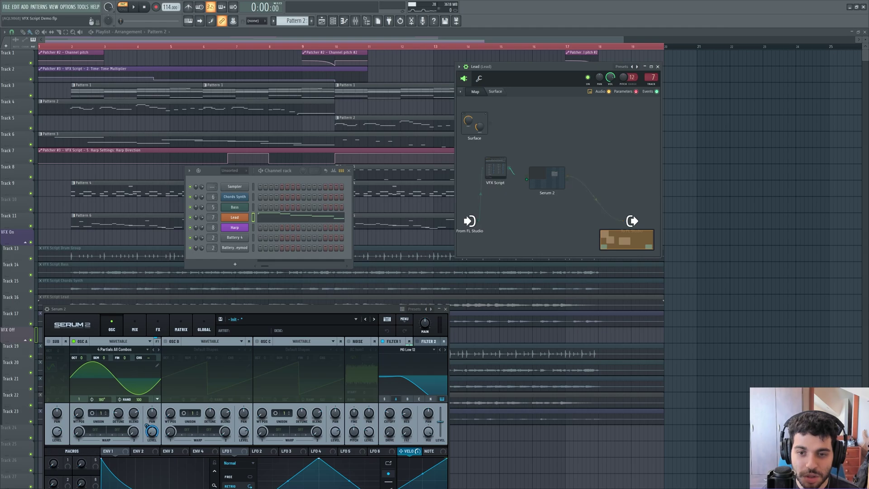
pyautogui.moveTo(510, 168); pyautogui.dragTo(526, 179)
pyautogui.doubleClick(495, 169)
pyautogui.moveTo(404, 125); pyautogui.dragTo(398, 155)
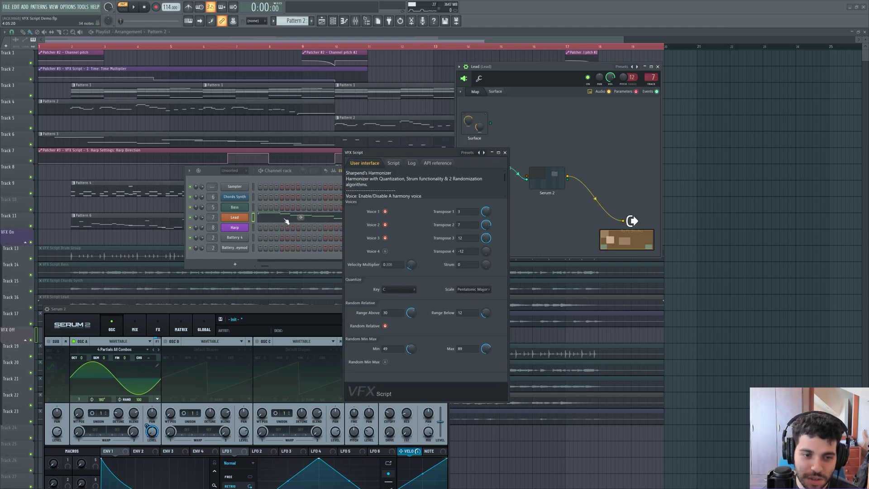
# Open the Lead piano roll with playback starting just before bar 2, and review the quantize scales, keeping Pentatonic Major.
pyautogui.click(321, 220)
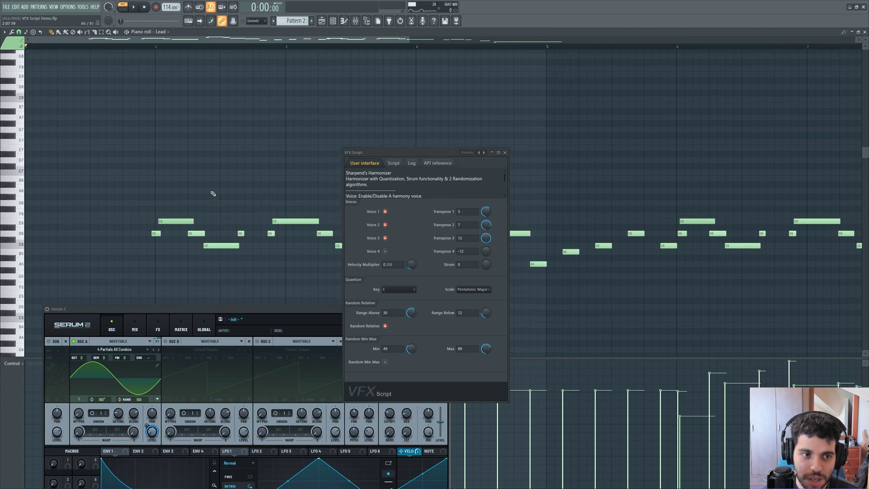
pyautogui.click(139, 46)
pyautogui.moveTo(410, 41); pyautogui.dragTo(850, 41)
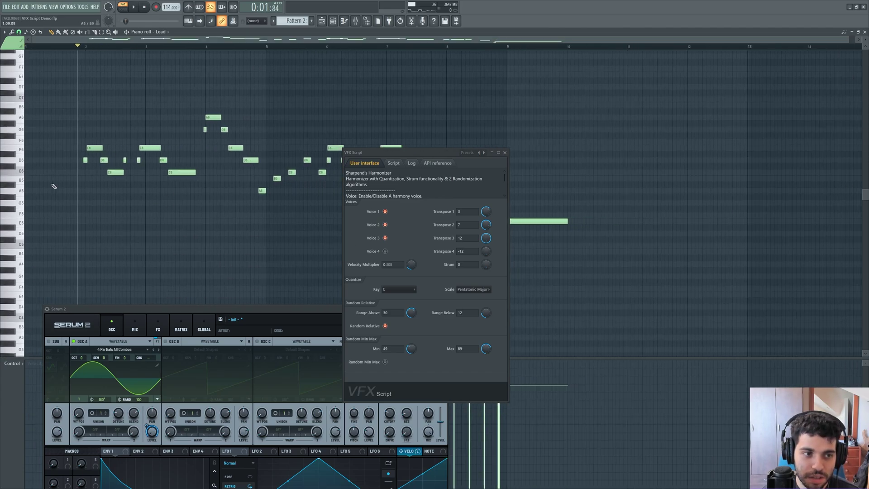
pyautogui.scroll(2, 136, 185)
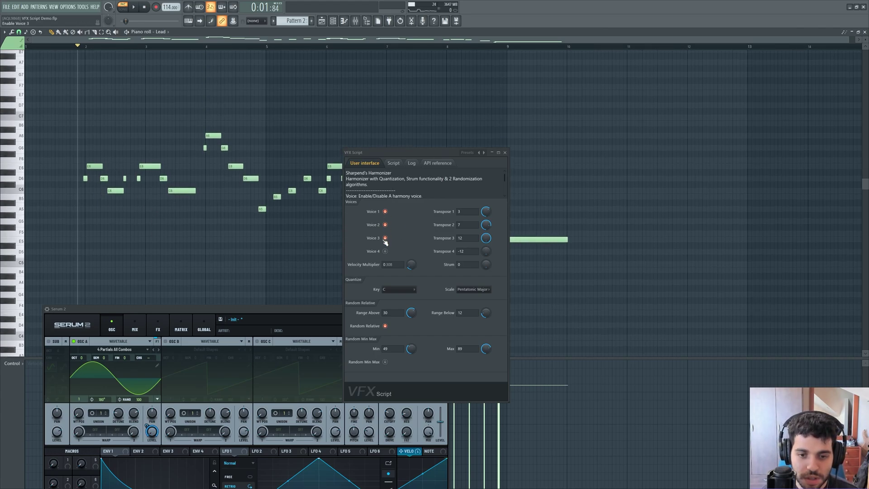
pyautogui.click(486, 292)
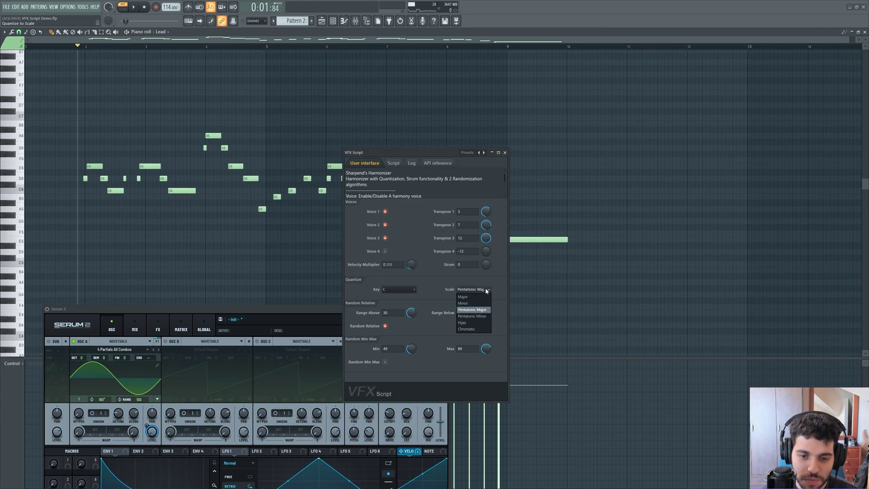
pyautogui.click(472, 310)
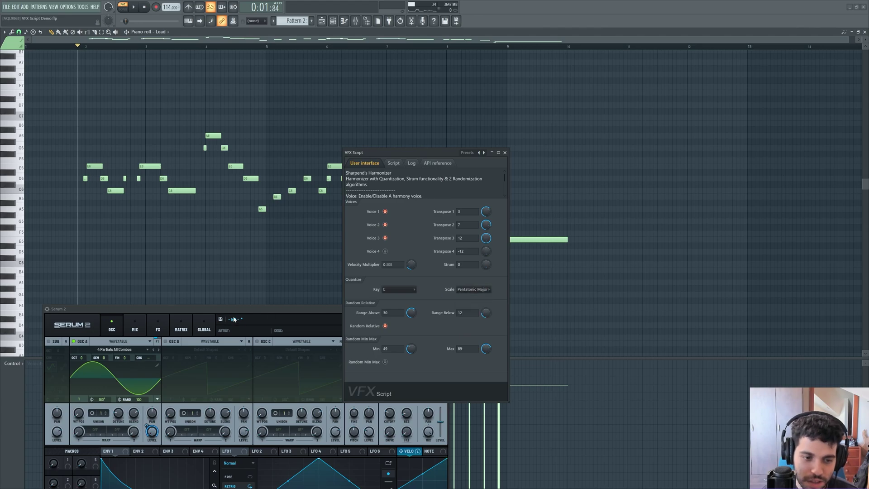
# Bring Serum 2 into full view and play Pattern 2 to examine the harmonized Lead notes on its keyboard.
pyautogui.moveTo(235, 308); pyautogui.dragTo(514, 96)
pyautogui.press('space')
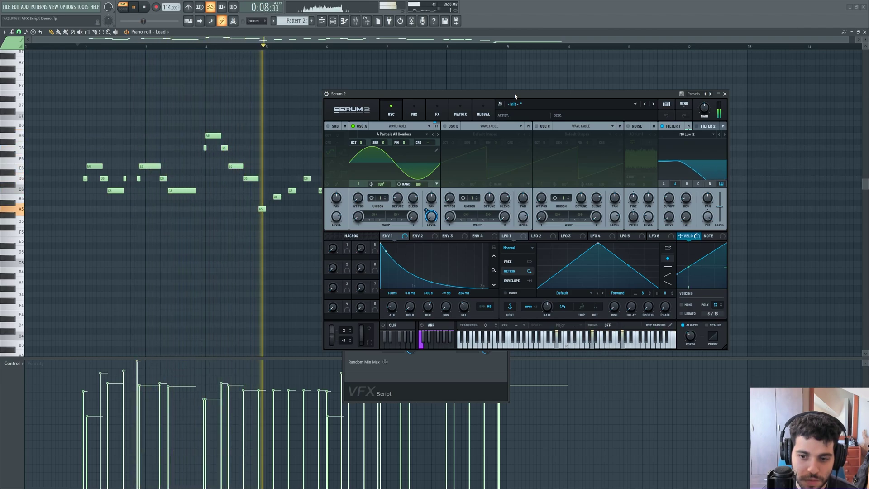
pyautogui.moveTo(515, 96); pyautogui.dragTo(127, 200)
pyautogui.press('space')
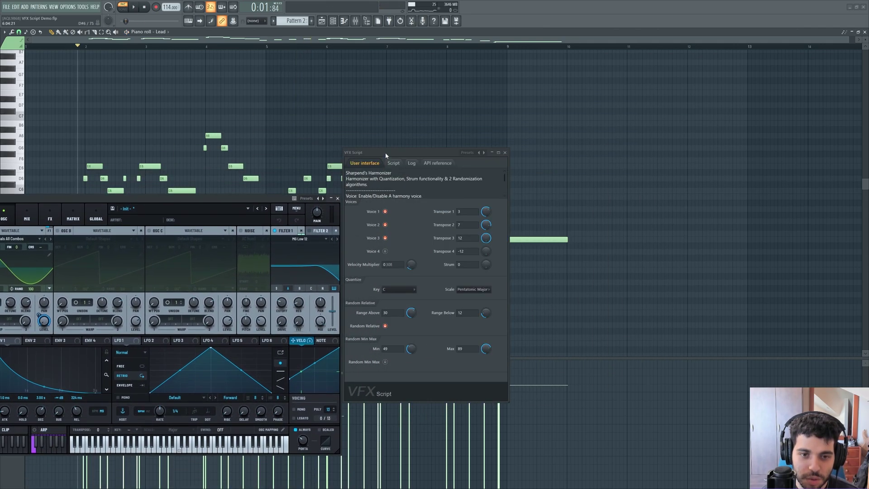
# Play the Lead with the harmony Velocity Multiplier raised to 1.079, and return it to 0.308.
pyautogui.moveTo(385, 155); pyautogui.dragTo(475, 142)
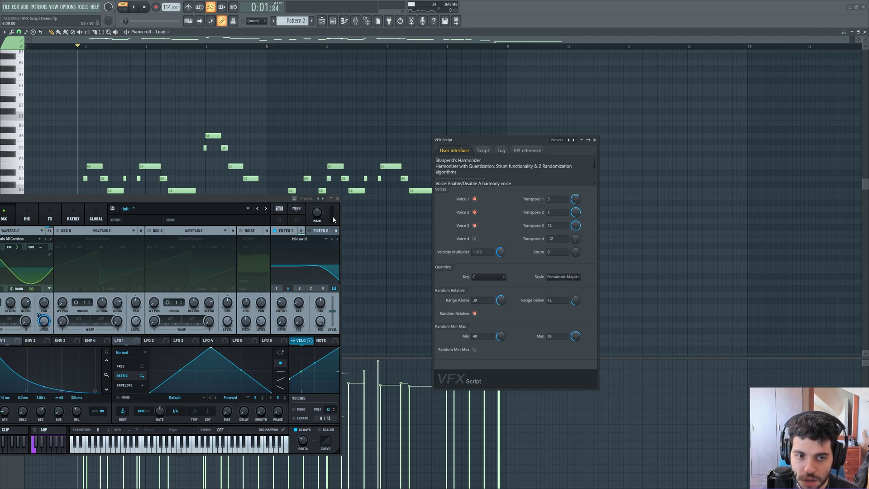
pyautogui.moveTo(236, 199); pyautogui.dragTo(247, 199)
pyautogui.press('space')
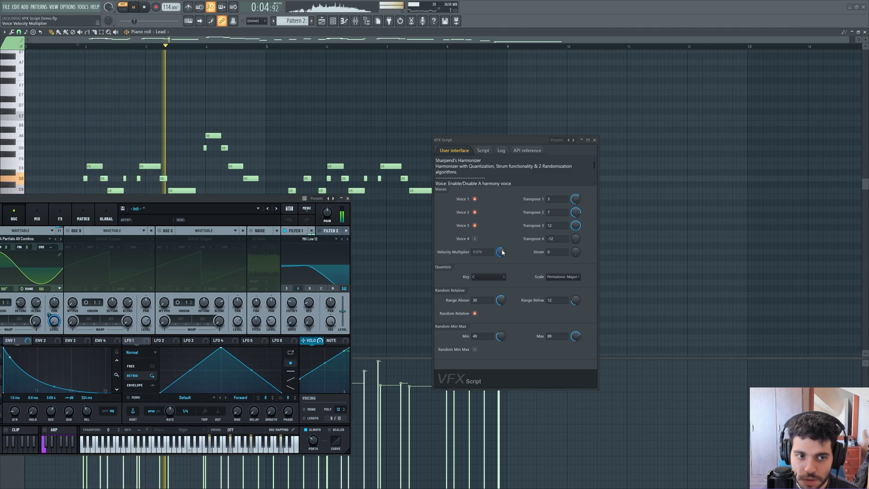
pyautogui.press('space')
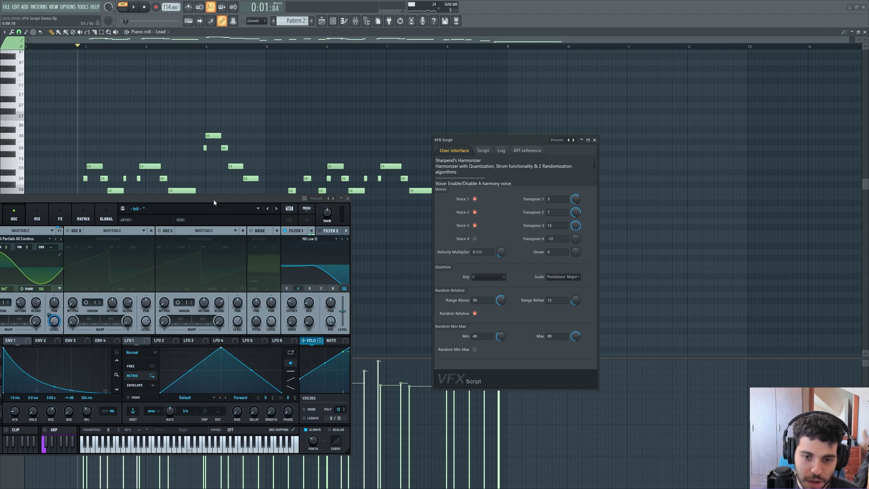
pyautogui.moveTo(214, 203); pyautogui.dragTo(253, 195)
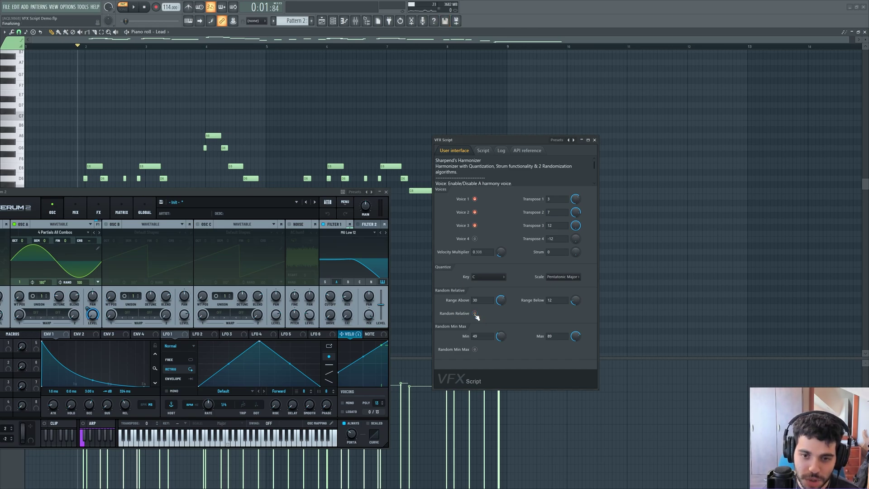
# Audition Lead notes with Random Relative off, turn it back on, and close Serum 2 and the piano roll.
pyautogui.click(475, 314)
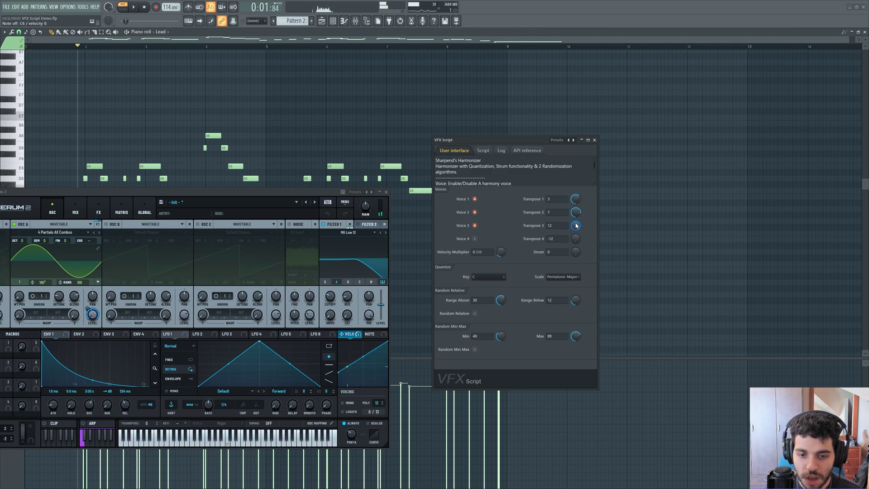
pyautogui.click(474, 313)
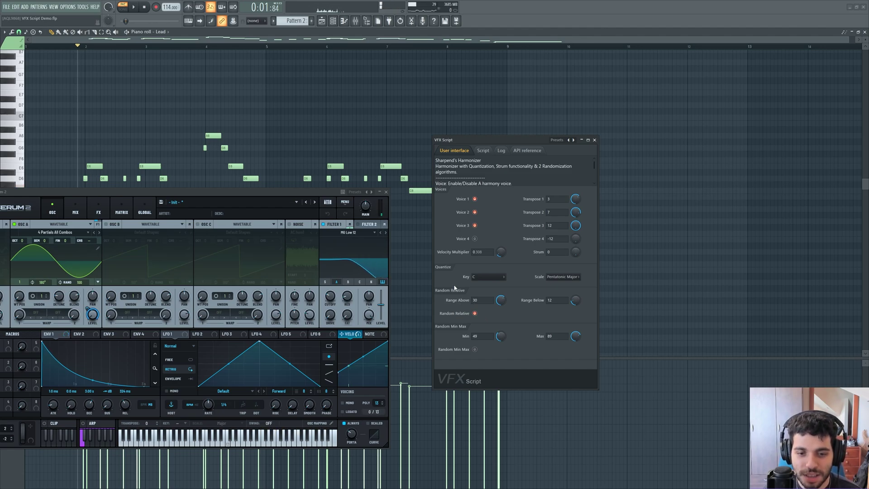
pyautogui.click(386, 192)
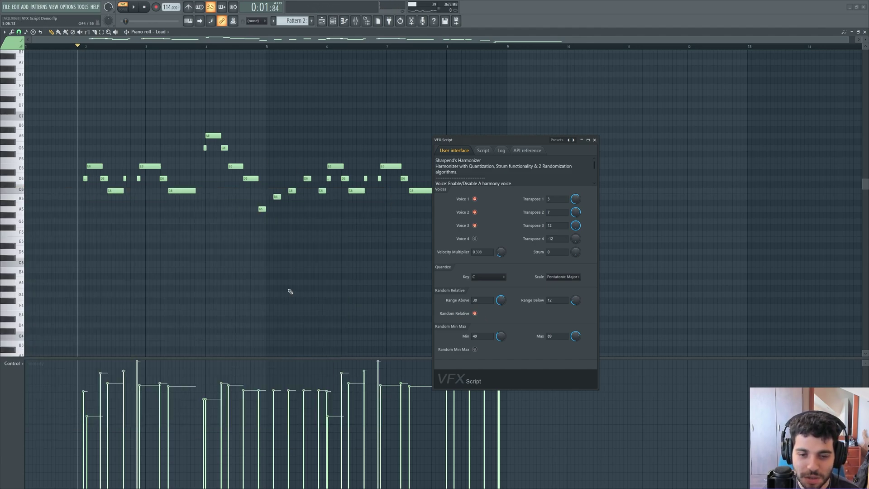
pyautogui.click(864, 32)
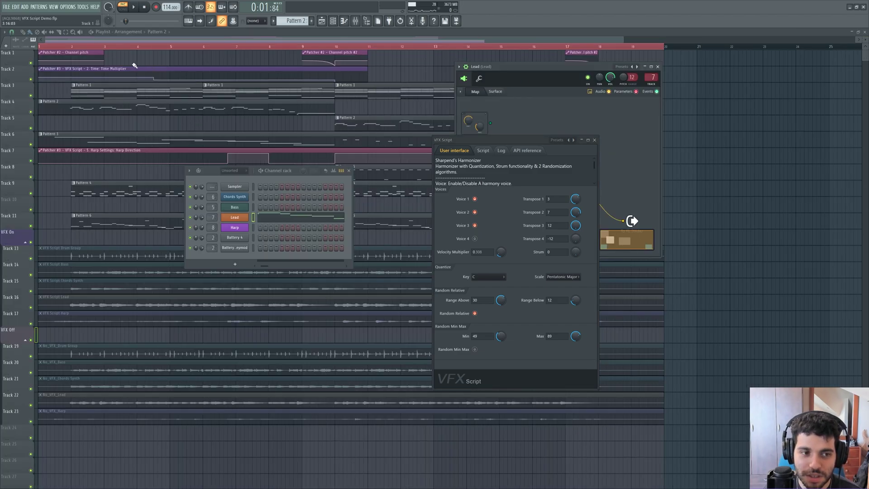
# Solo the Pattern 2 clip on Track 4 in song mode and play it, enabling Track 1's channel pitch automation too.
pyautogui.click(221, 35)
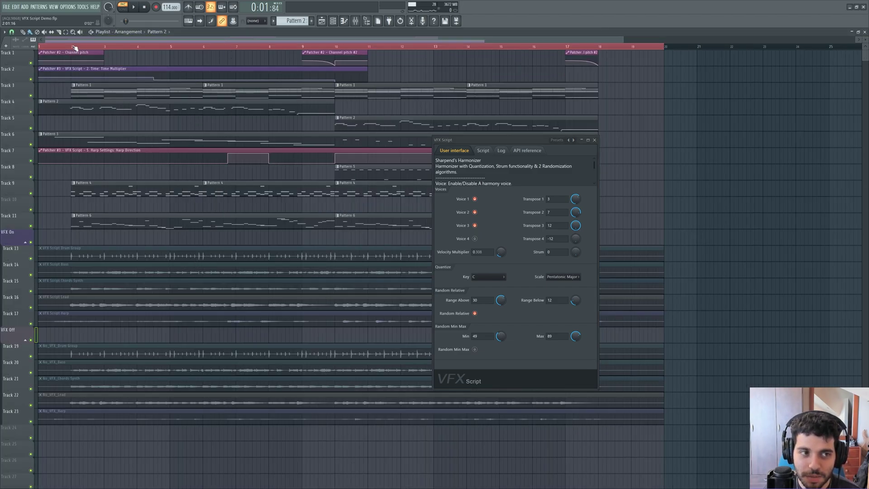
pyautogui.press('l')
pyautogui.keyDown('ctrl'); pyautogui.click(30, 111); pyautogui.keyUp('ctrl')
pyautogui.press('space')
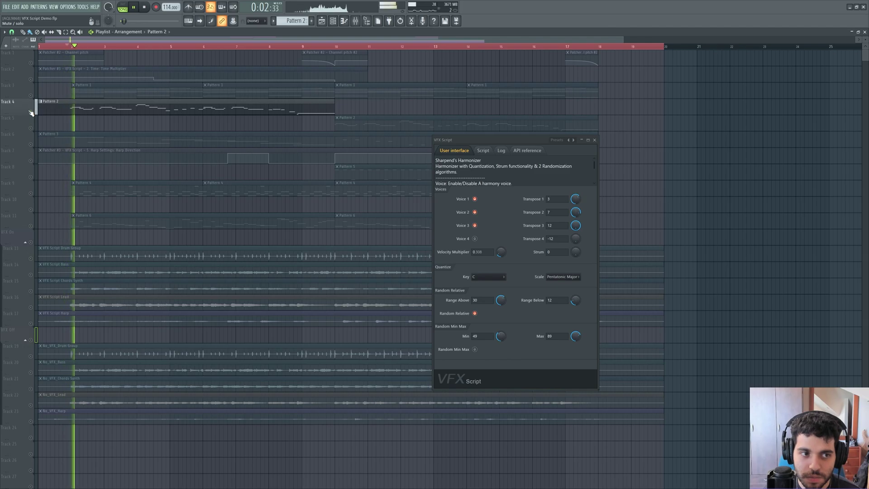
pyautogui.click(31, 63)
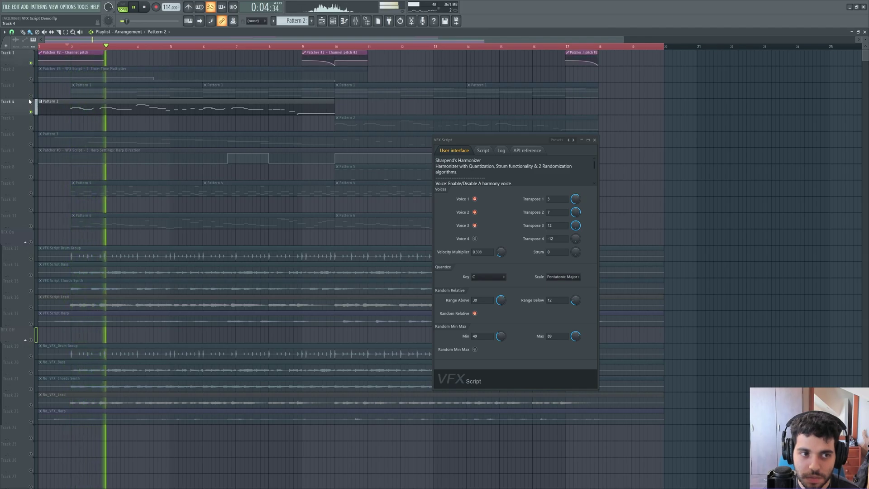
# Play the soloed Lead from just before bar 9 to hear its pitch automation, and unsolo the track.
pyautogui.press('space')
pyautogui.click(297, 46)
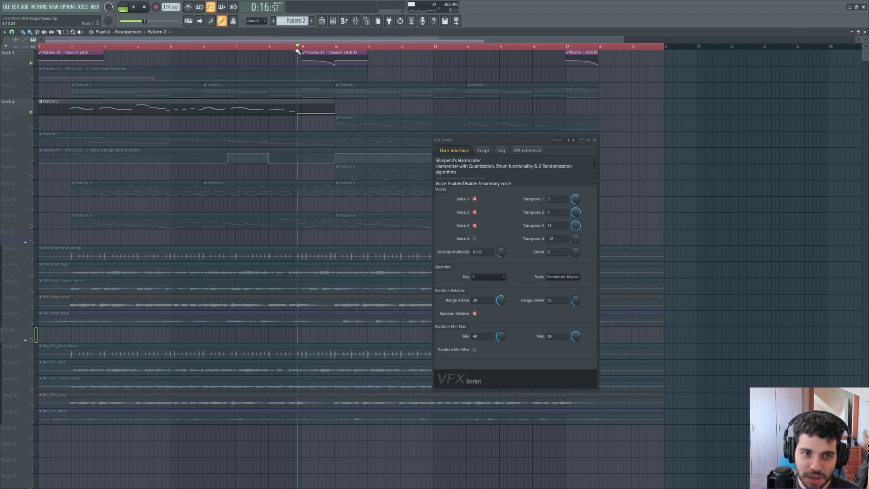
pyautogui.press('space')
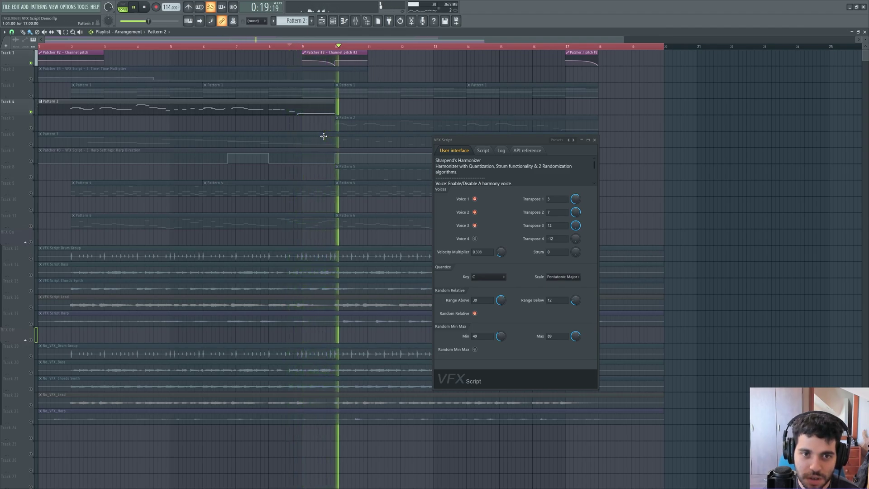
pyautogui.press('space')
pyautogui.rightClick(31, 113)
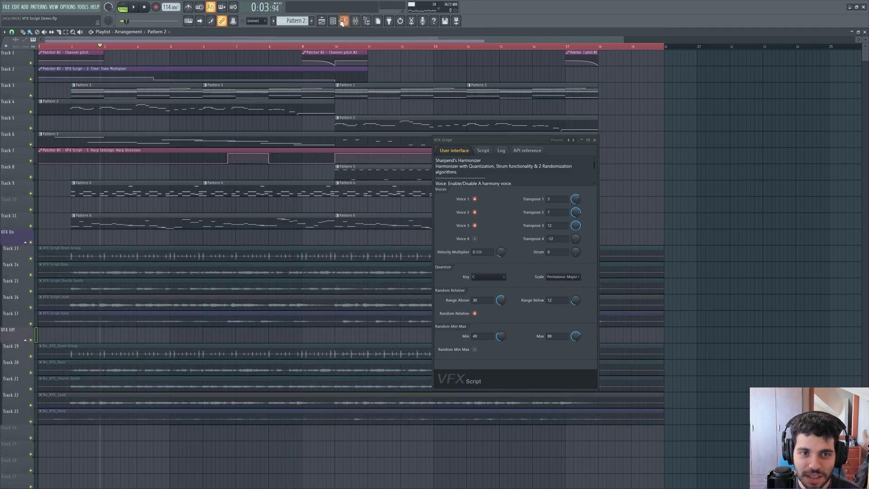
# Select Pattern 3 and open the Harp channel's Patcher map, closing the Lead's VFX Script window.
pyautogui.click(342, 23)
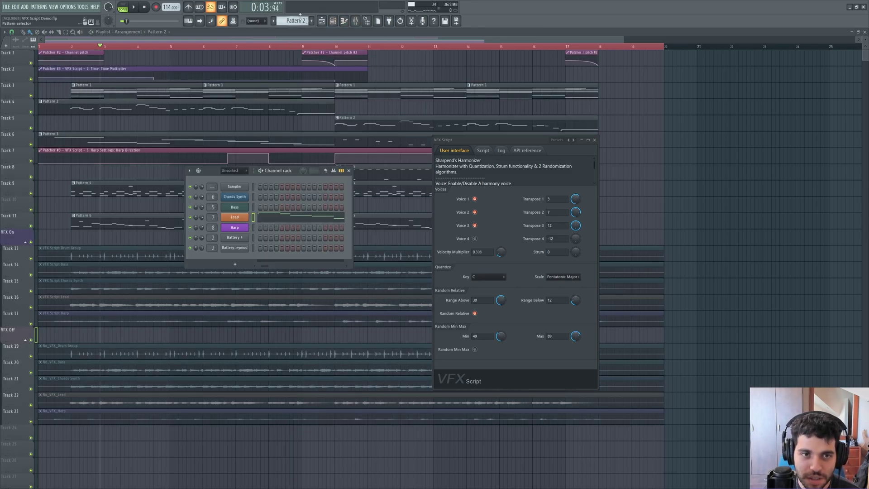
pyautogui.scroll(-1, 297, 19)
pyautogui.click(248, 230)
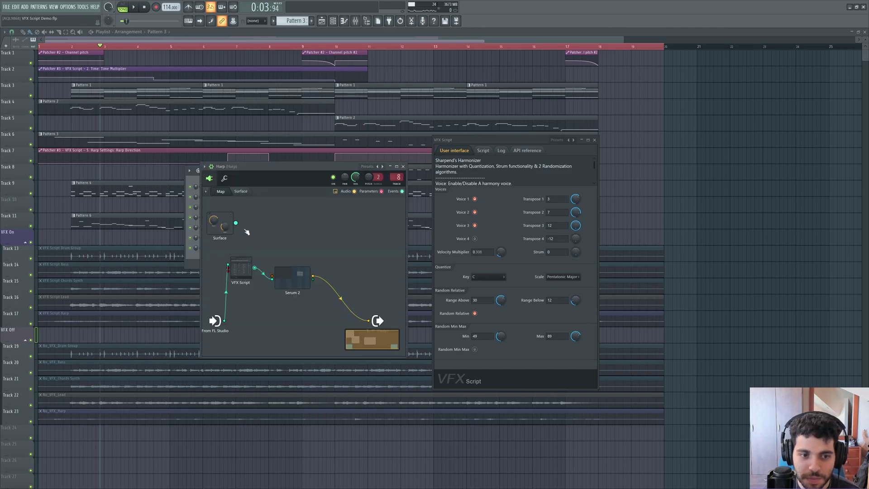
pyautogui.click(595, 140)
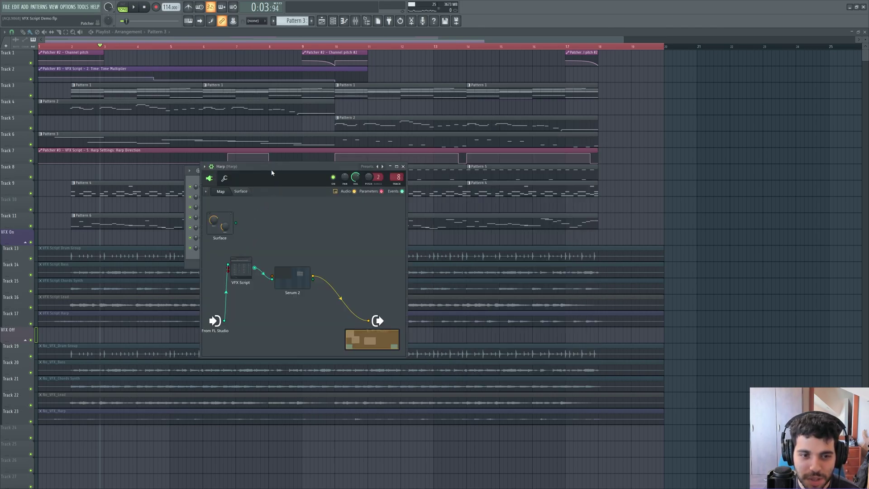
# Bypass VFX Script in the Harp patch by wiring From FL Studio directly into Serum 2, and open Serum 2.
pyautogui.moveTo(272, 167); pyautogui.dragTo(469, 158)
pyautogui.moveTo(453, 293); pyautogui.dragTo(452, 295)
pyautogui.moveTo(419, 312); pyautogui.dragTo(468, 271)
pyautogui.doubleClick(487, 277)
pyautogui.moveTo(252, 166); pyautogui.dragTo(243, 260)
# Play Pattern 3 in pattern mode with the Harp piano roll and Serum 2 in view to examine the unprocessed notes.
pyautogui.click(123, 7)
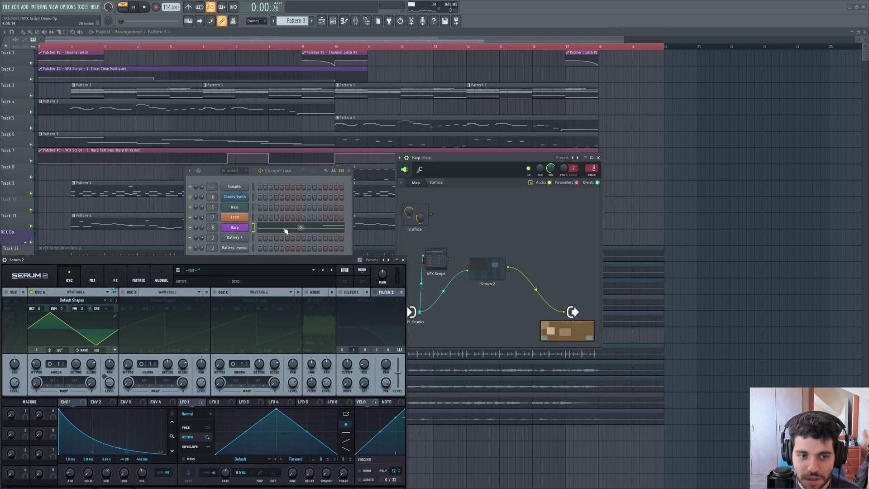
pyautogui.press('space')
pyautogui.click(136, 7)
pyautogui.click(324, 229)
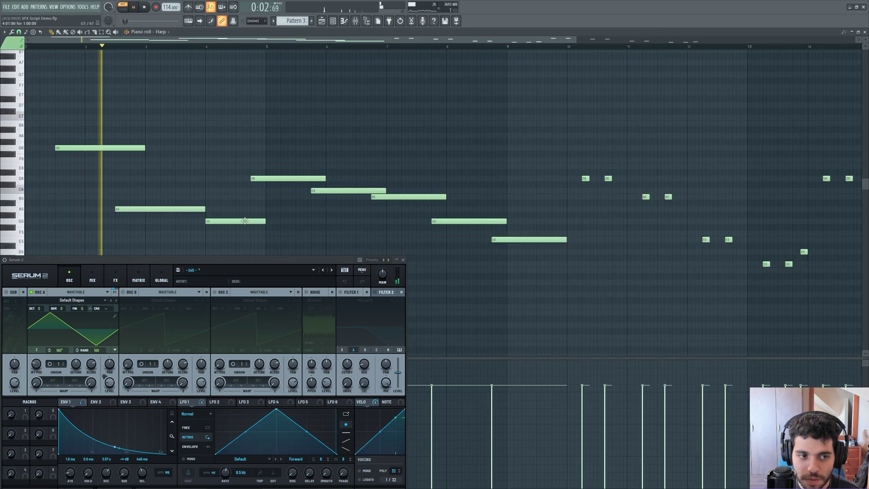
pyautogui.moveTo(241, 262); pyautogui.dragTo(446, 204)
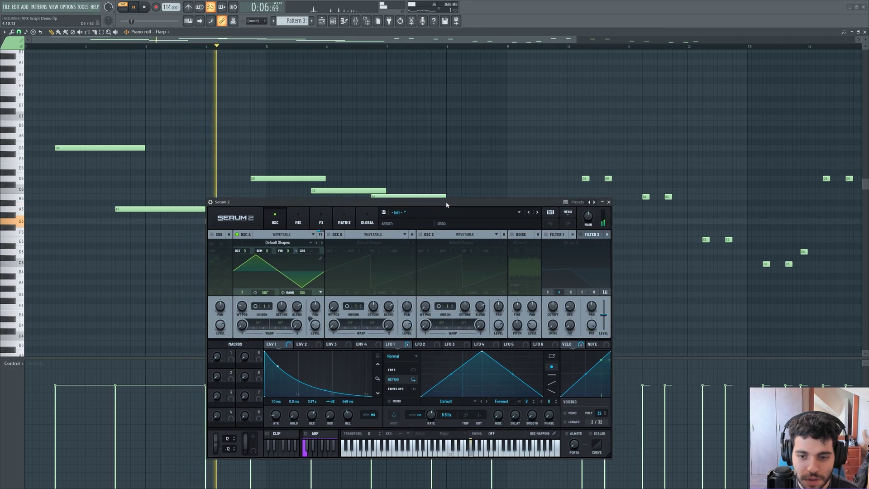
pyautogui.press('space')
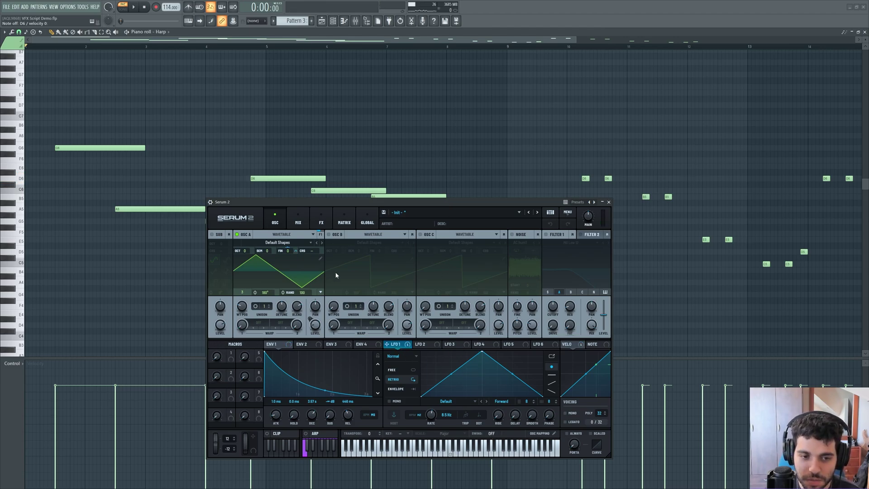
# Show the VELO modulation source in the Harp's Serum 2, and close Serum 2 and the piano roll.
pyautogui.click(577, 347)
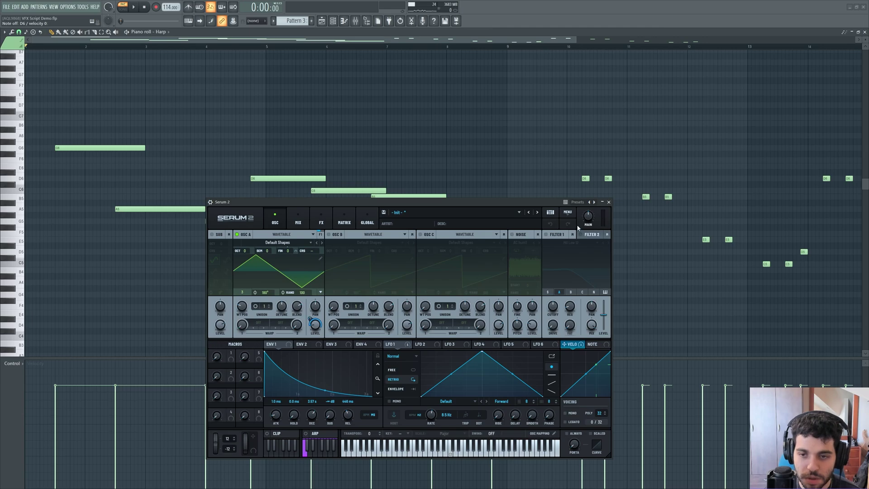
pyautogui.click(609, 202)
pyautogui.click(864, 32)
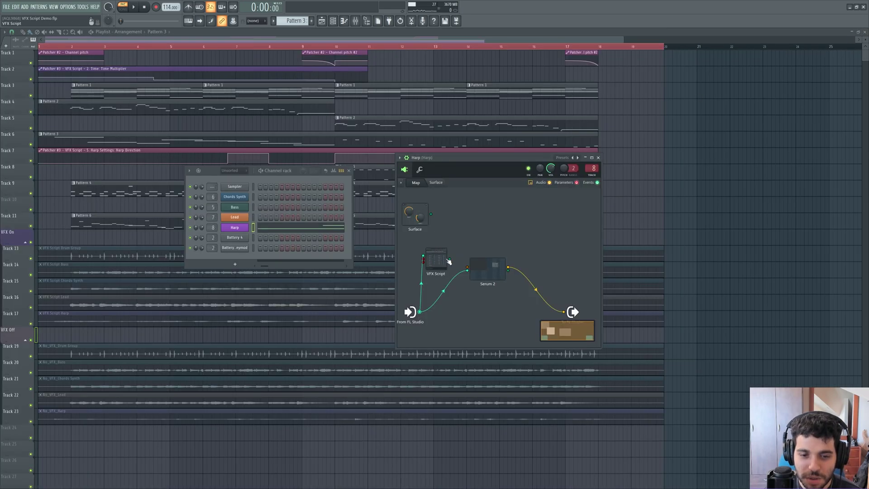
# Replace the direct wire in the Harp patch with the VFX Script connection to Serum 2, and open the VFX Script settings.
pyautogui.moveTo(467, 271); pyautogui.dragTo(437, 302)
pyautogui.moveTo(449, 259); pyautogui.dragTo(466, 270)
pyautogui.doubleClick(438, 264)
pyautogui.moveTo(385, 161); pyautogui.dragTo(379, 238)
# Open the Harp's Serum 2 and arrange it beside the channel rack and VFX Script settings so all three are visible.
pyautogui.moveTo(213, 171); pyautogui.dragTo(64, 156)
pyautogui.moveTo(387, 237); pyautogui.dragTo(256, 201)
pyautogui.doubleClick(496, 270)
pyautogui.moveTo(378, 203); pyautogui.dragTo(564, 190)
pyautogui.moveTo(317, 194); pyautogui.dragTo(279, 191)
pyautogui.moveTo(491, 191); pyautogui.dragTo(450, 95)
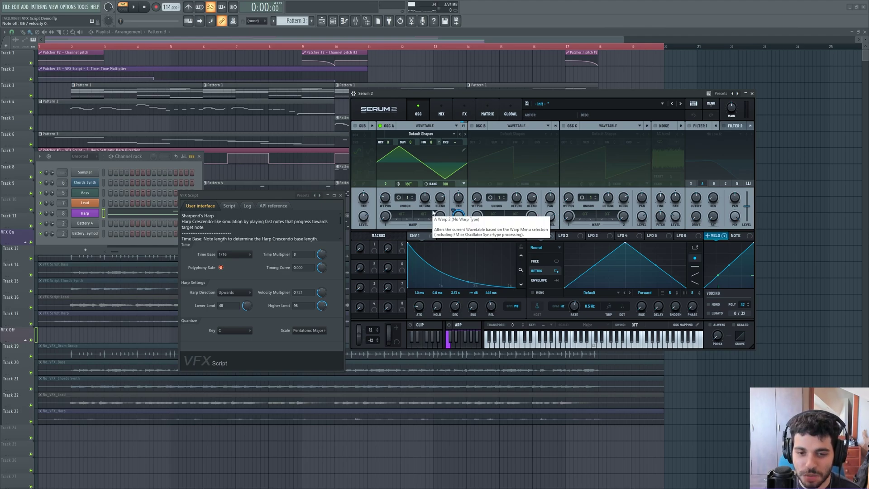
# Show the Harp notes in the piano roll and play Pattern 3 with VFX Script and Serum 2 in view.
pyautogui.click(166, 216)
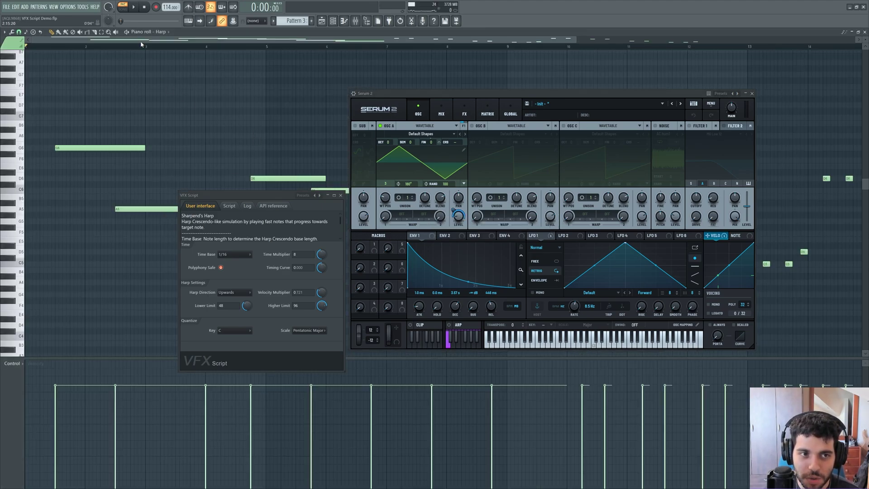
pyautogui.press('space')
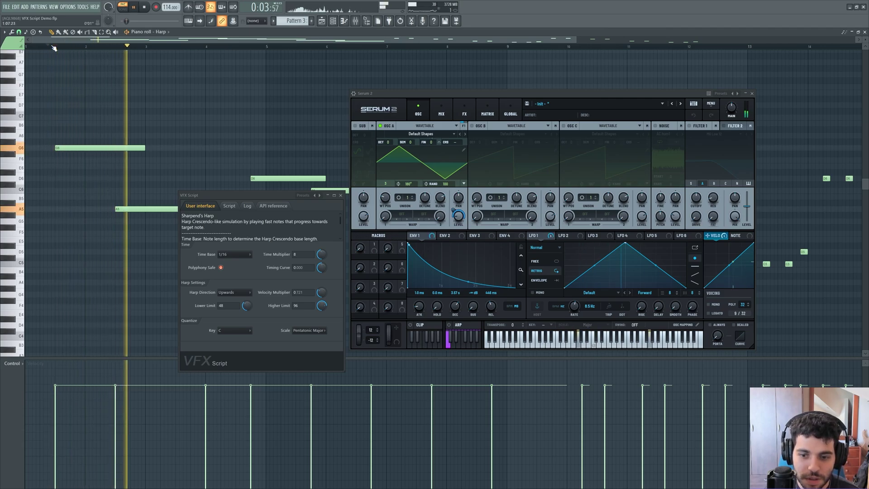
pyautogui.press('space')
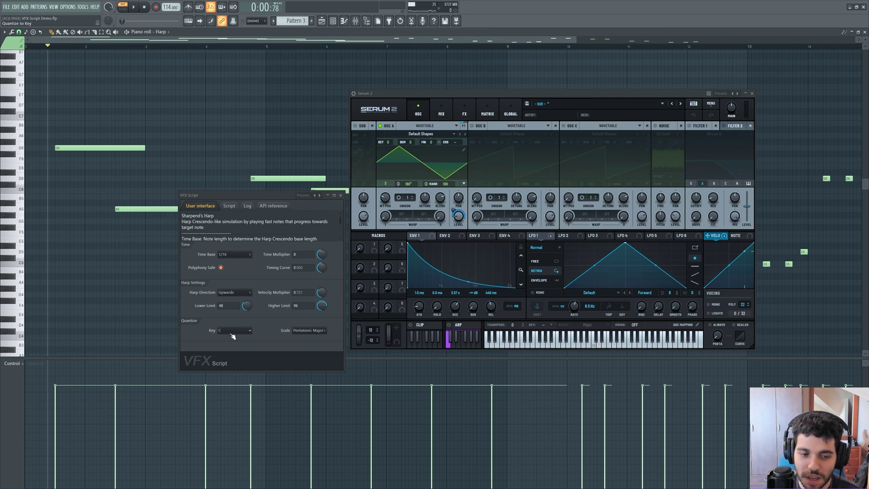
# Try the Chromatic scale, play the Harp notes with the Major scale, and restore Pentatonic Major in VFX Script.
pyautogui.click(300, 331)
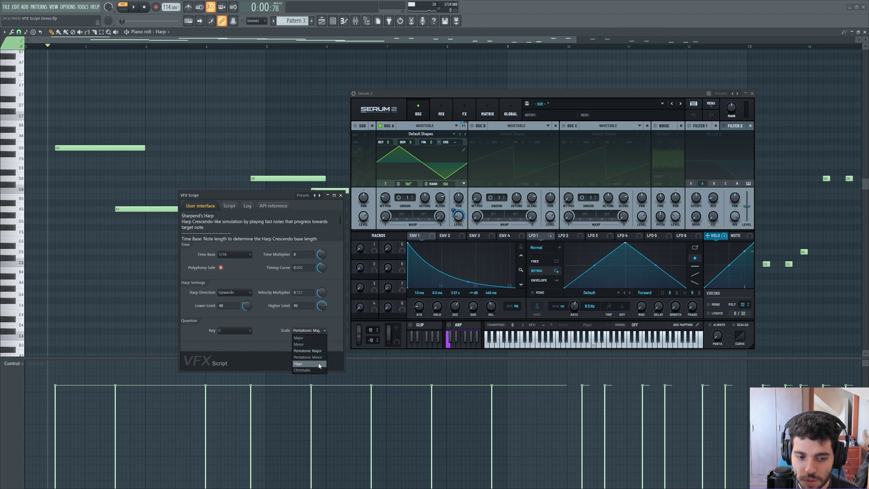
pyautogui.click(309, 370)
pyautogui.click(311, 333)
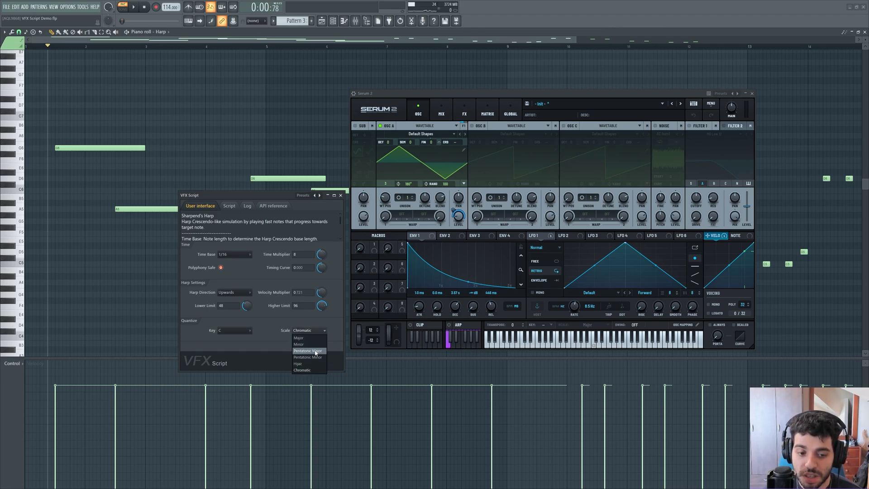
pyautogui.click(309, 338)
pyautogui.press('space')
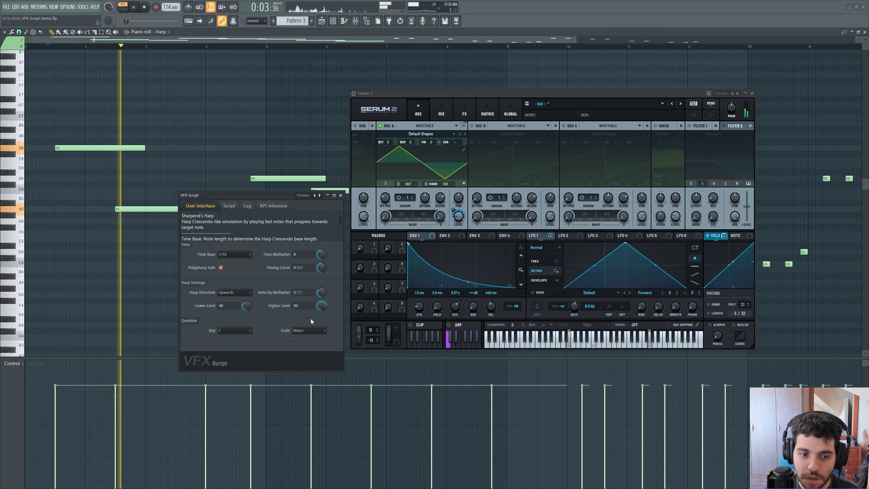
pyautogui.press('space')
pyautogui.click(308, 331)
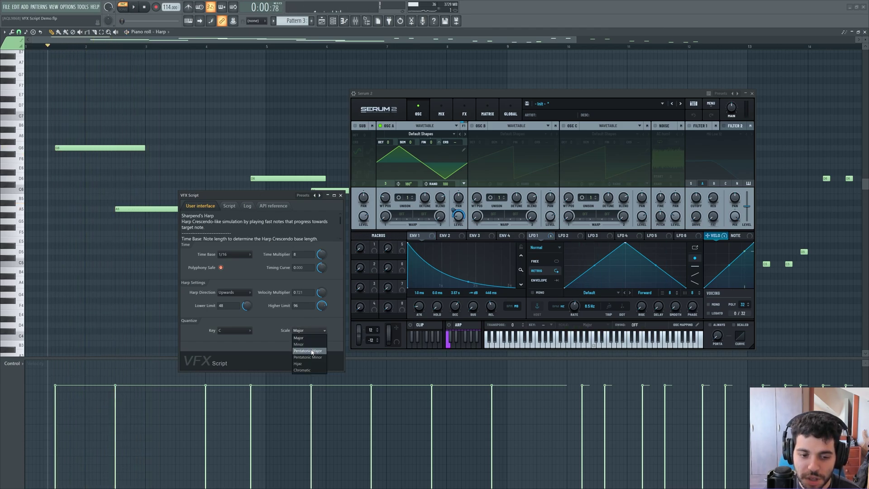
pyautogui.click(312, 351)
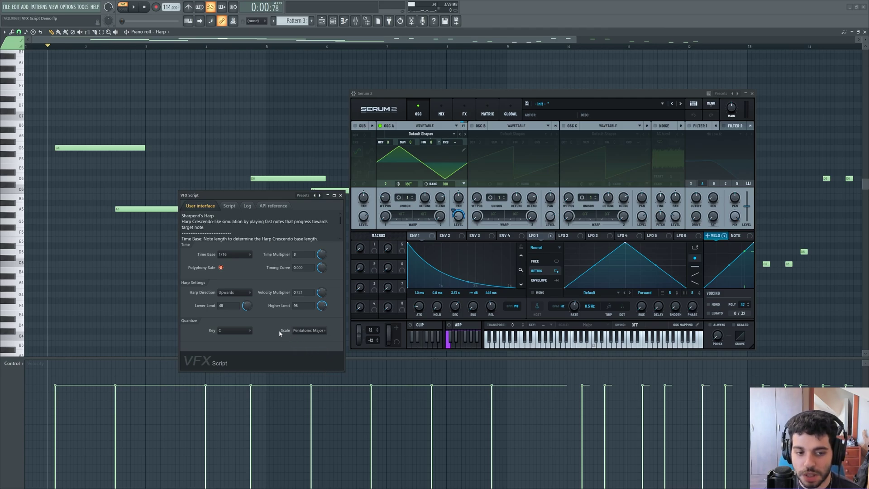
# Play the Harp notes with Harp Direction set to Downwards, and restore the direction to Upwards.
pyautogui.click(236, 292)
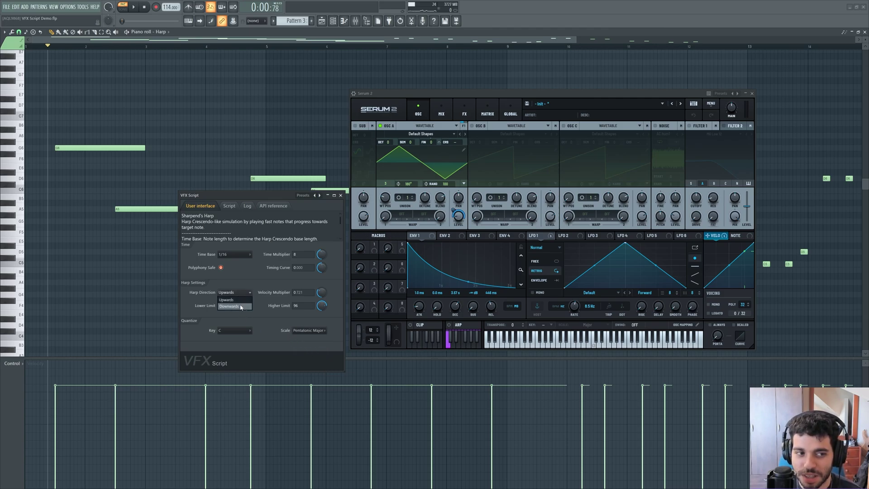
pyautogui.click(242, 307)
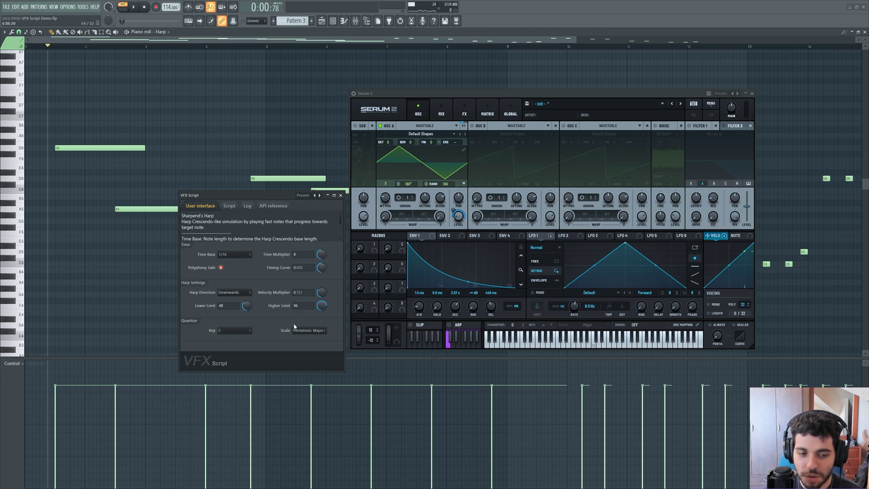
pyautogui.press('space')
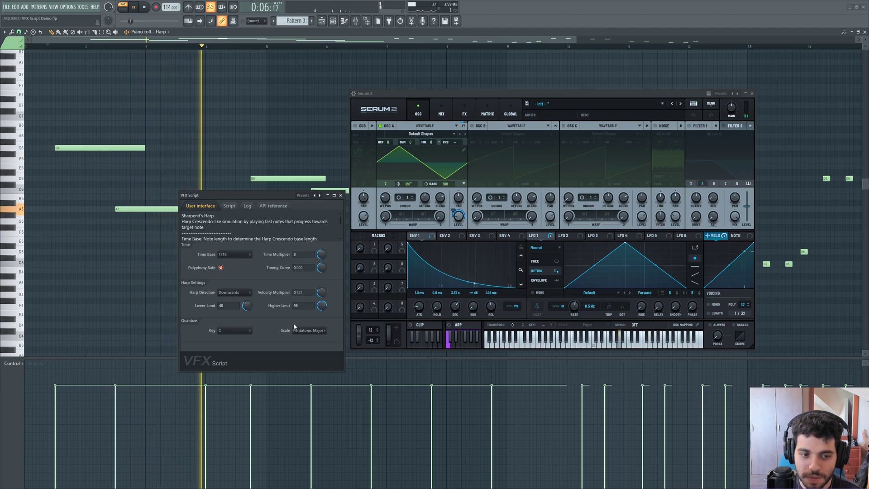
pyautogui.press('space')
pyautogui.click(245, 293)
pyautogui.click(233, 300)
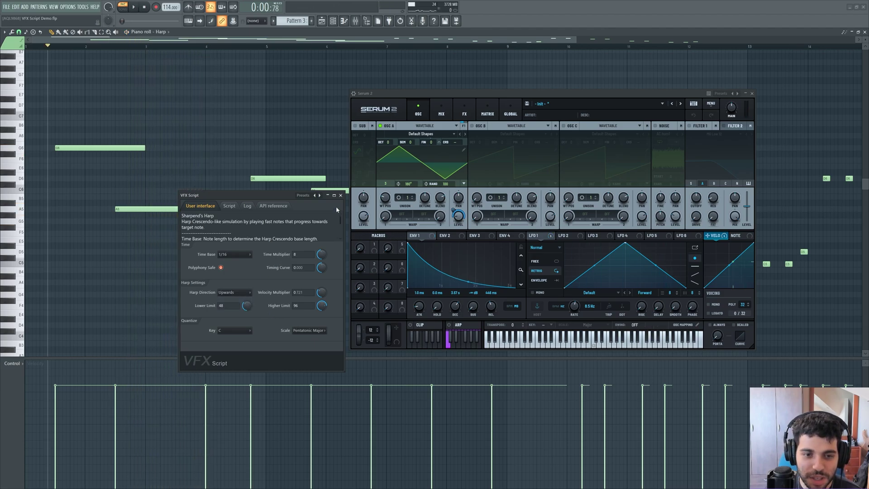
# Close VFX Script and the piano roll, solo playlist Tracks 2, 6 and 7, and play from bar 6.
pyautogui.click(340, 195)
pyautogui.click(865, 33)
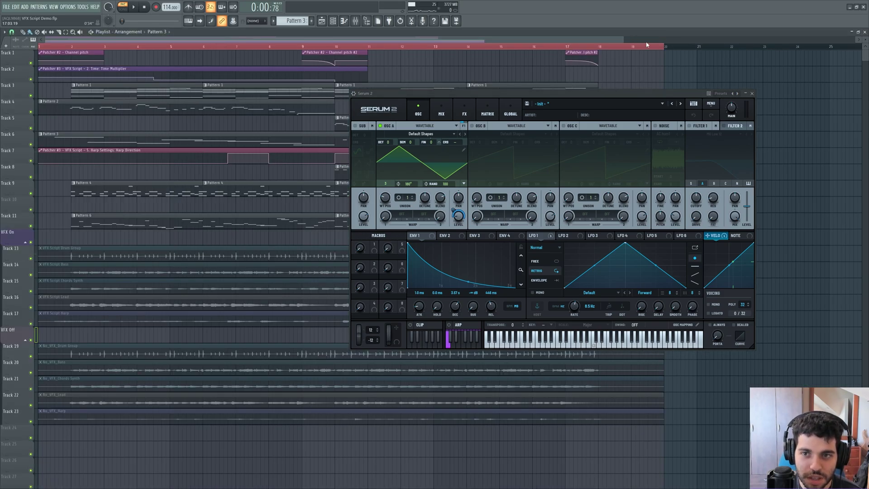
pyautogui.scroll(-2, 645, 45)
pyautogui.click(156, 46)
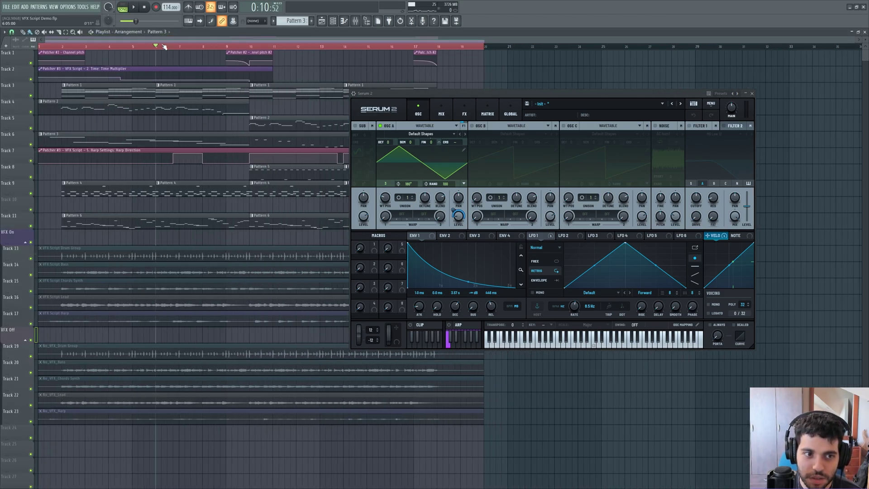
pyautogui.rightClick(32, 162)
pyautogui.click(31, 145)
pyautogui.click(30, 79)
pyautogui.press('space')
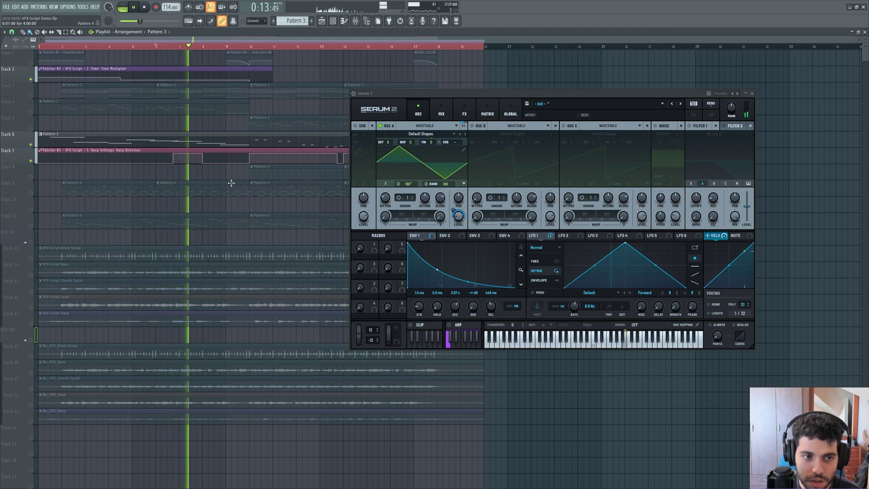
# Continue playback from about bar 10 with Track 11 unmuted, close Serum 2, and stop.
pyautogui.click(249, 47)
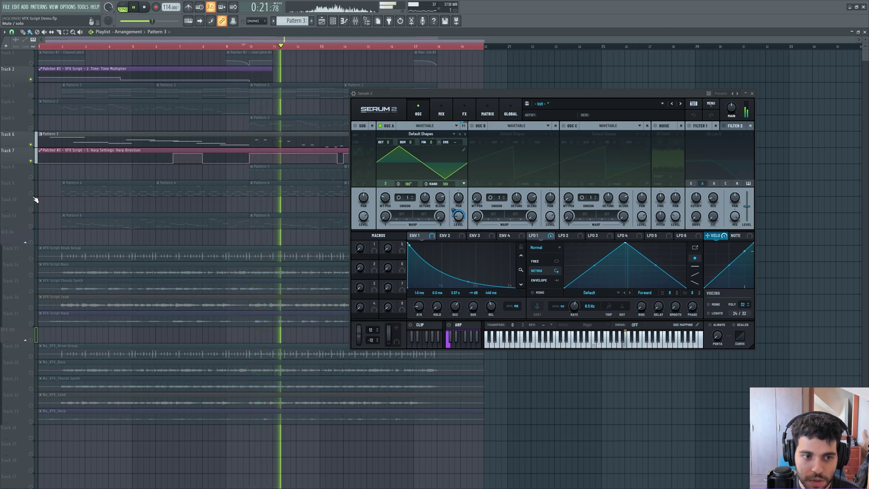
pyautogui.click(31, 227)
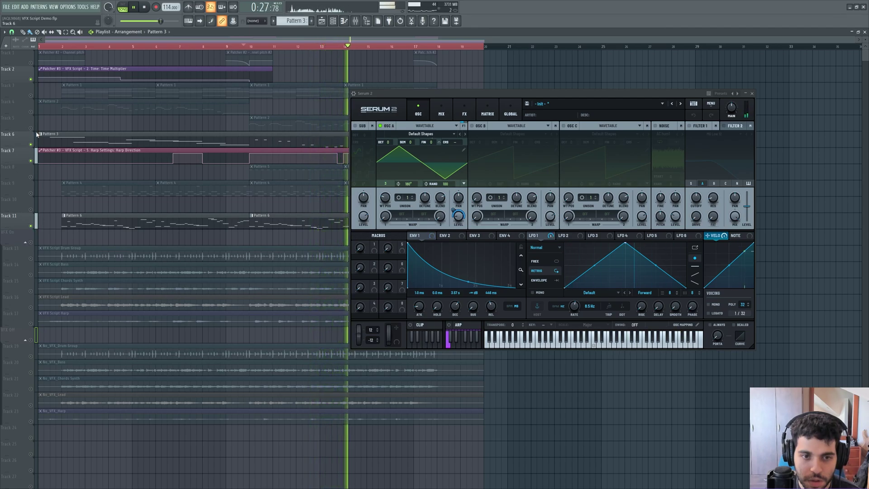
pyautogui.moveTo(421, 96); pyautogui.dragTo(148, 181)
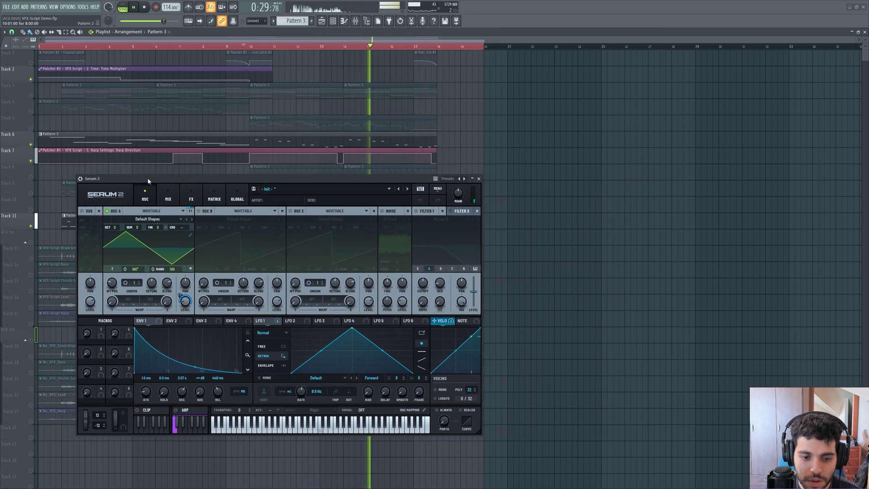
pyautogui.click(479, 179)
pyautogui.press('space')
# Open the Harp patch from the channel rack, show its VFX Script settings, and close the settings.
pyautogui.click(333, 21)
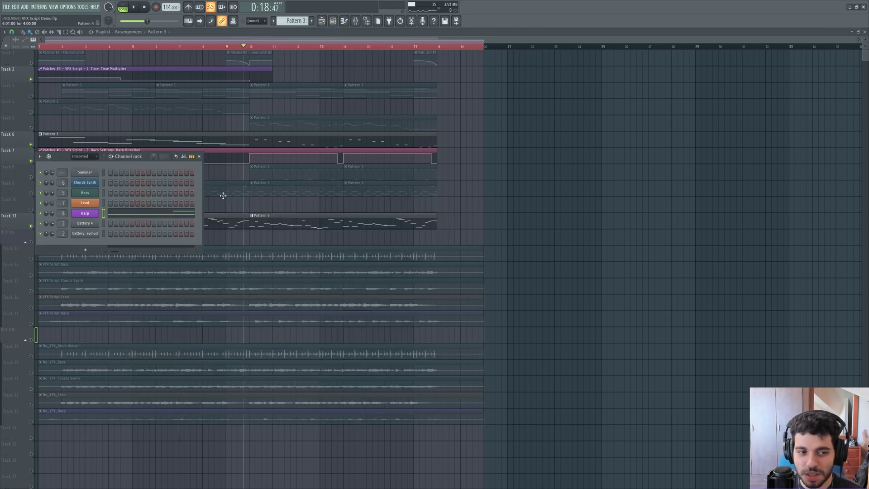
pyautogui.click(86, 213)
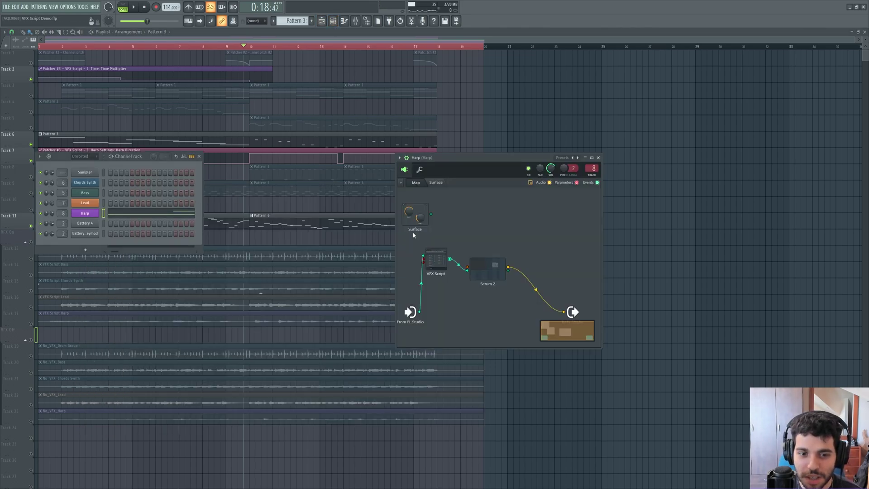
pyautogui.doubleClick(436, 260)
pyautogui.moveTo(246, 197); pyautogui.dragTo(236, 199)
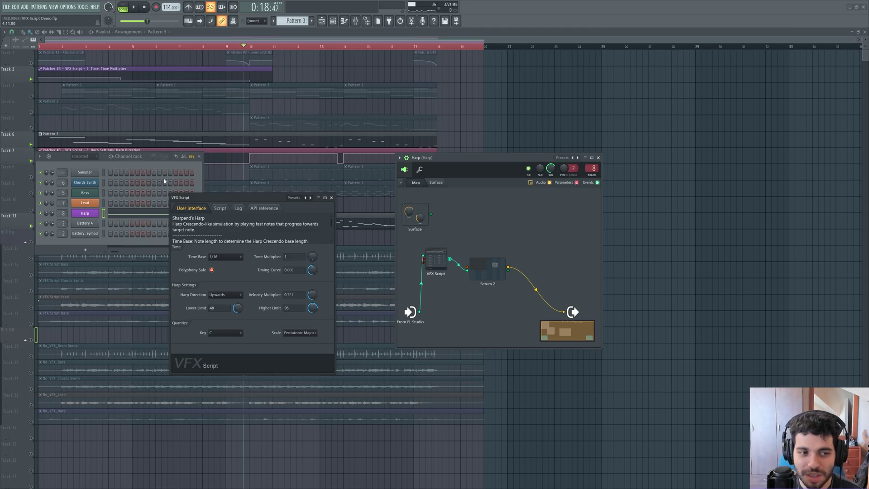
pyautogui.moveTo(58, 161); pyautogui.dragTo(55, 169)
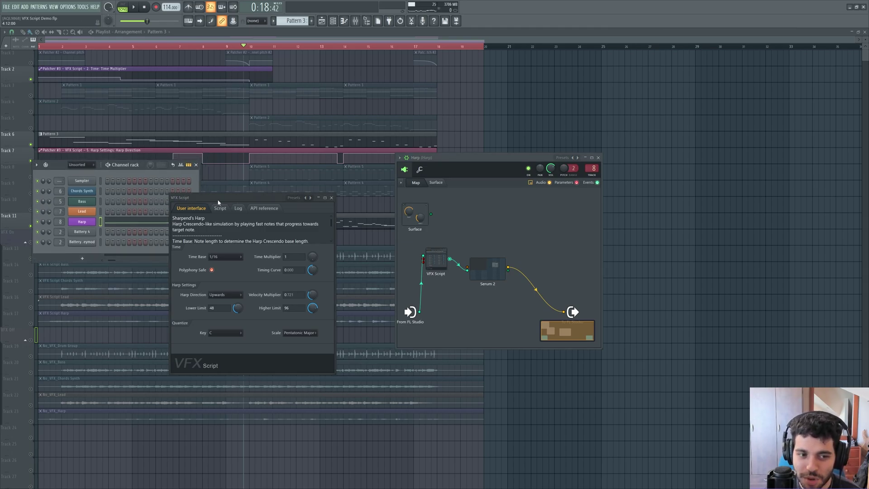
pyautogui.click(332, 198)
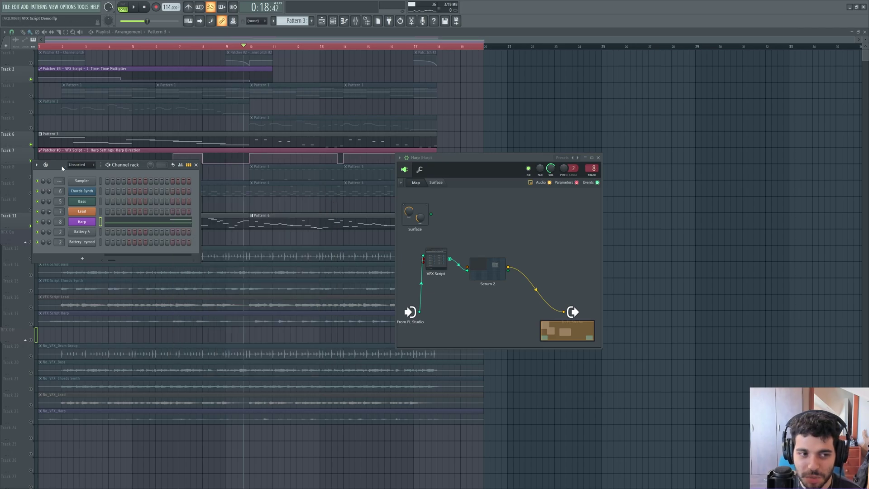
# Move the channel rack clear of the playlist's pattern clips, reposition the Harp patch, and hide its detailed channel settings.
pyautogui.moveTo(62, 168); pyautogui.dragTo(128, 254)
pyautogui.moveTo(459, 166); pyautogui.dragTo(484, 181)
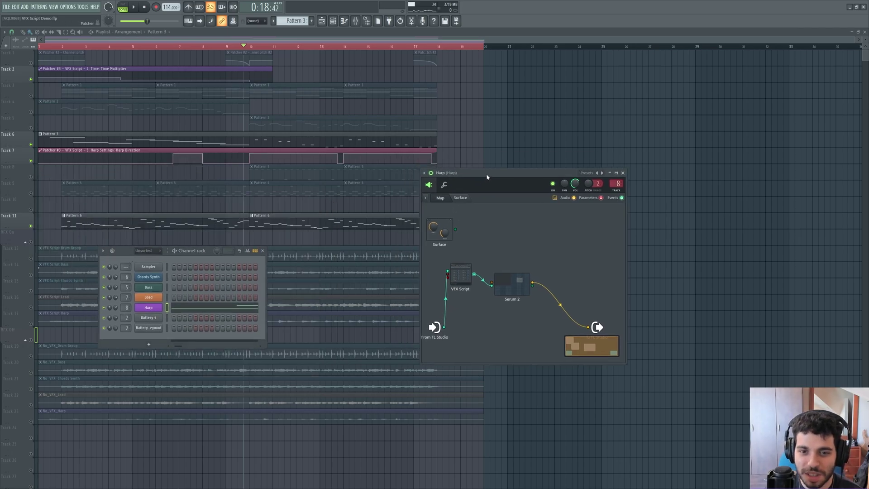
pyautogui.click(431, 173)
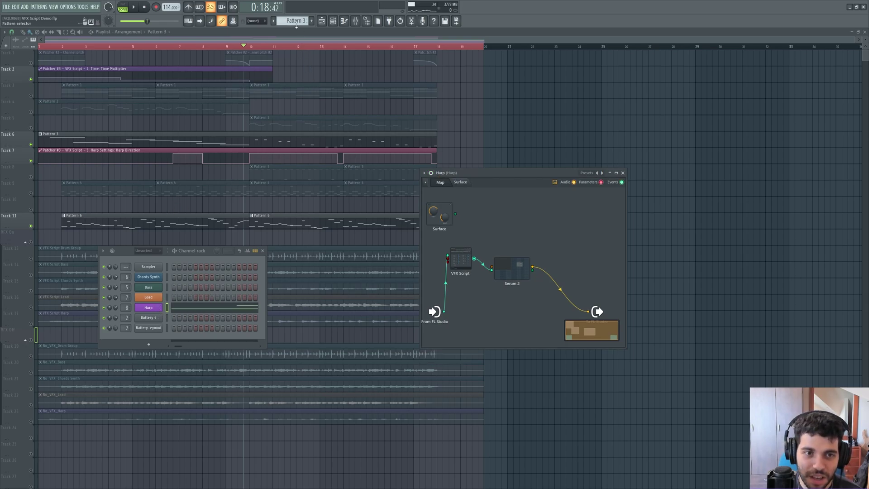
# Select Pattern 4 and the Battery 4 channel, and play the pattern while viewing its piano roll.
pyautogui.scroll(-1, 294, 21)
pyautogui.click(167, 320)
pyautogui.click(140, 6)
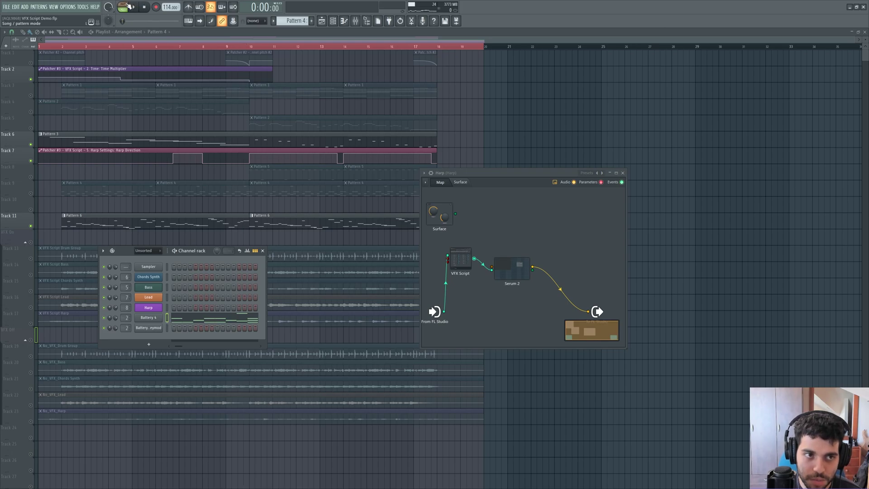
pyautogui.click(176, 322)
pyautogui.scroll(-5, 176, 324)
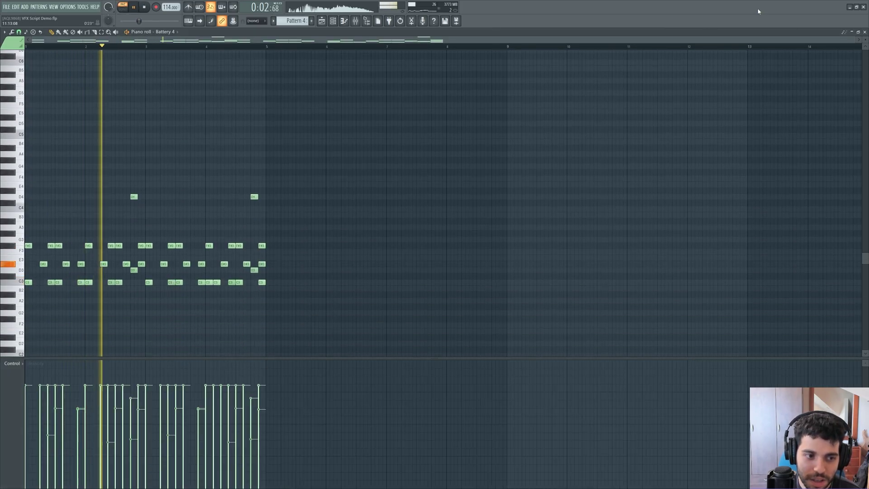
pyautogui.click(865, 32)
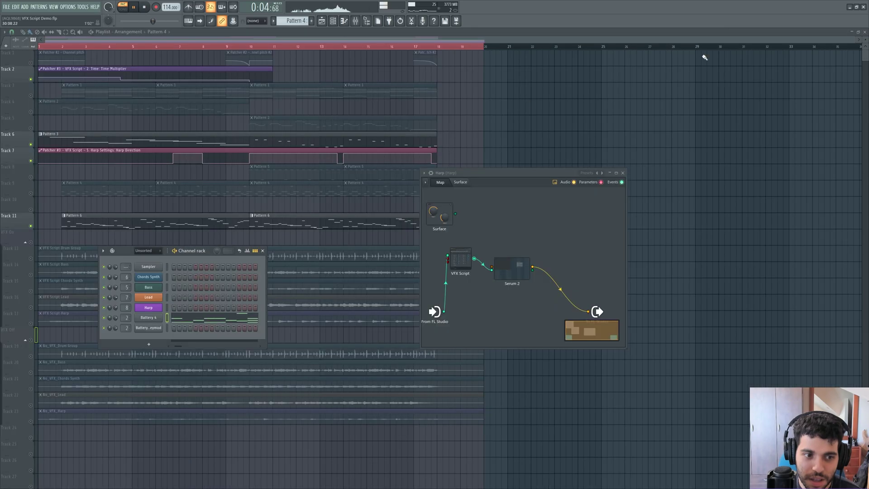
pyautogui.press('space')
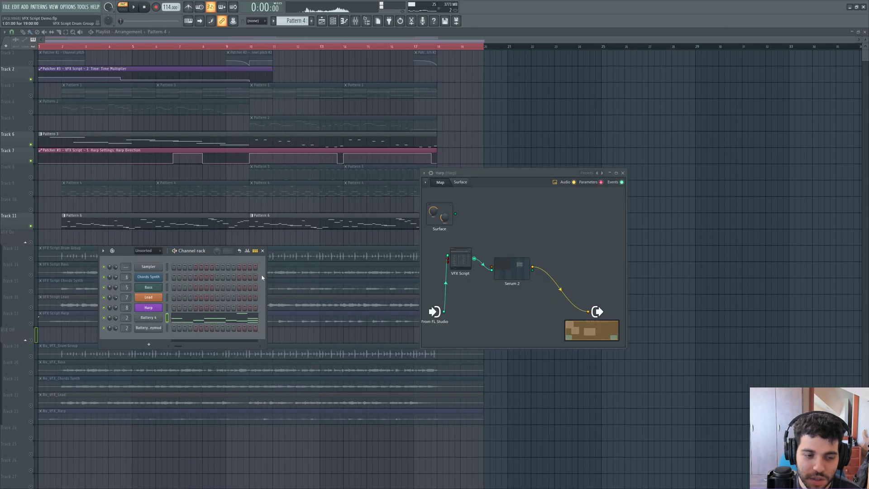
# Show the Battery 4 channel's plugin window, close it, and examine its Pattern 4 drum notes in the piano roll.
pyautogui.click(160, 319)
pyautogui.moveTo(354, 91); pyautogui.dragTo(414, 154)
pyautogui.click(486, 154)
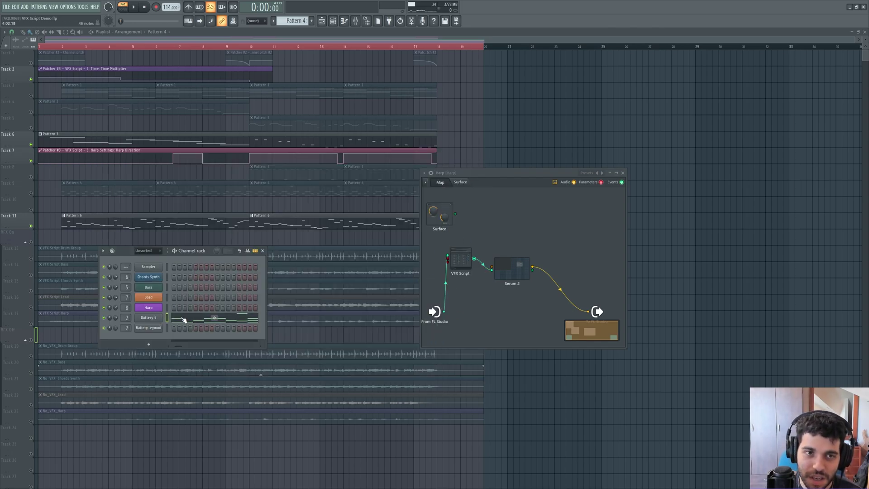
pyautogui.click(217, 320)
pyautogui.scroll(-2, 159, 311)
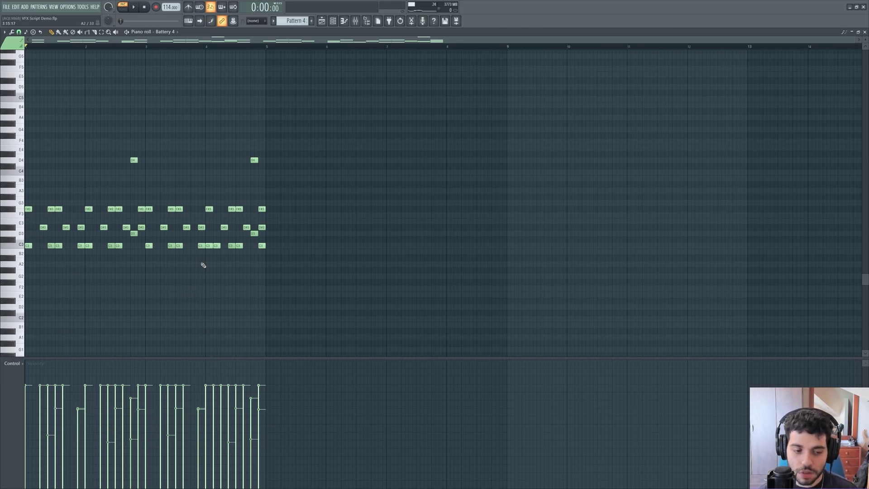
pyautogui.press('F7')
# Switch to Pattern 5 and view the Battery 4 Keymod notes in the piano roll.
pyautogui.moveTo(297, 21); pyautogui.dragTo(297, 17)
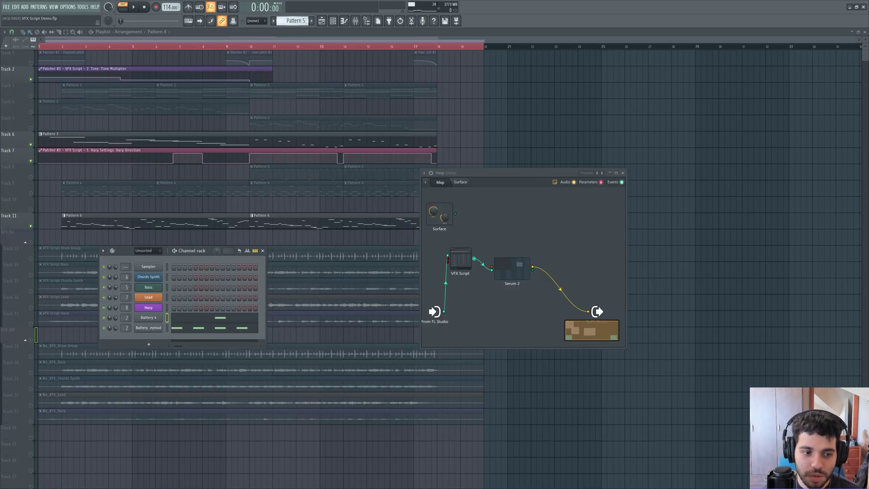
pyautogui.click(232, 328)
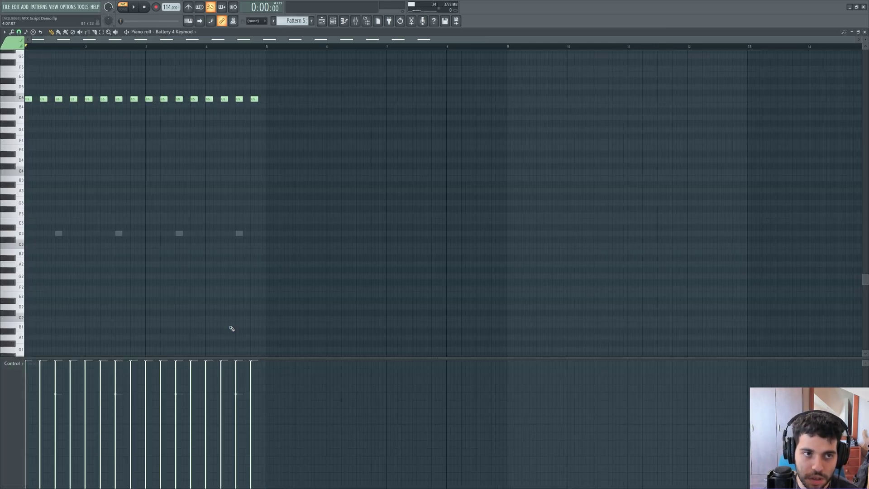
pyautogui.press('F7')
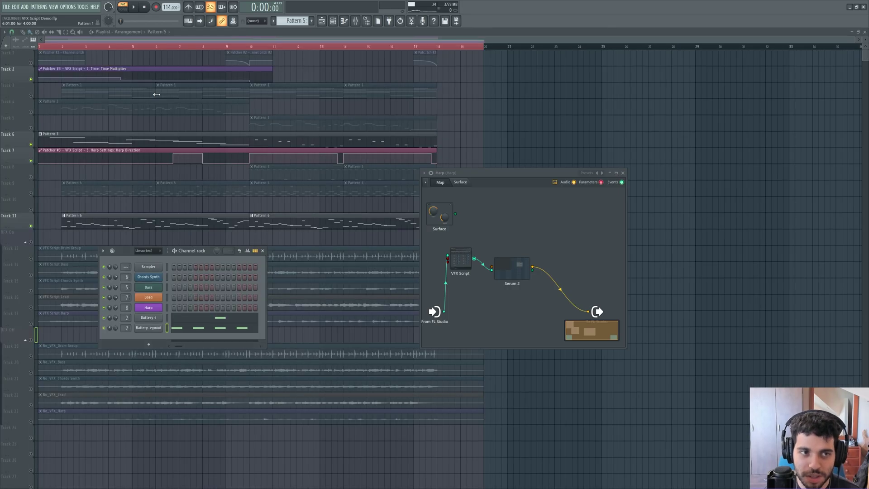
# Play Pattern 5, show the Battery 4 Keymod patch and its VFX Script window, stop playback, and arrange both windows.
pyautogui.press('space')
pyautogui.click(157, 328)
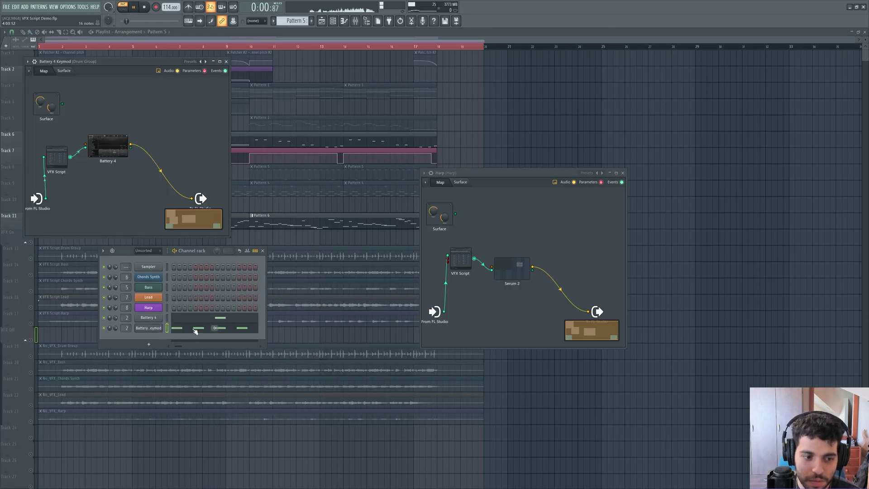
pyautogui.doubleClick(59, 161)
pyautogui.moveTo(120, 61); pyautogui.dragTo(213, 68)
pyautogui.press('space')
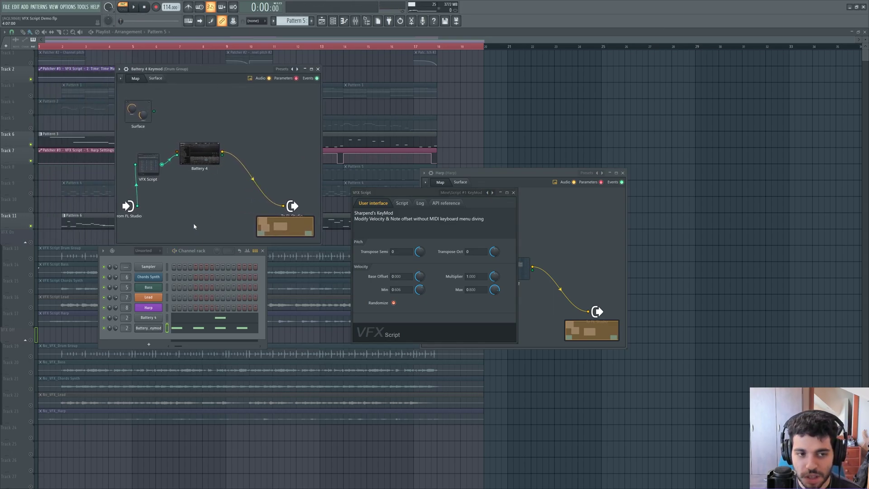
pyautogui.moveTo(388, 190)
pyautogui.mouseDown()
pyautogui.moveTo(410, 187)
pyautogui.moveTo(397, 187)
pyautogui.mouseUp()
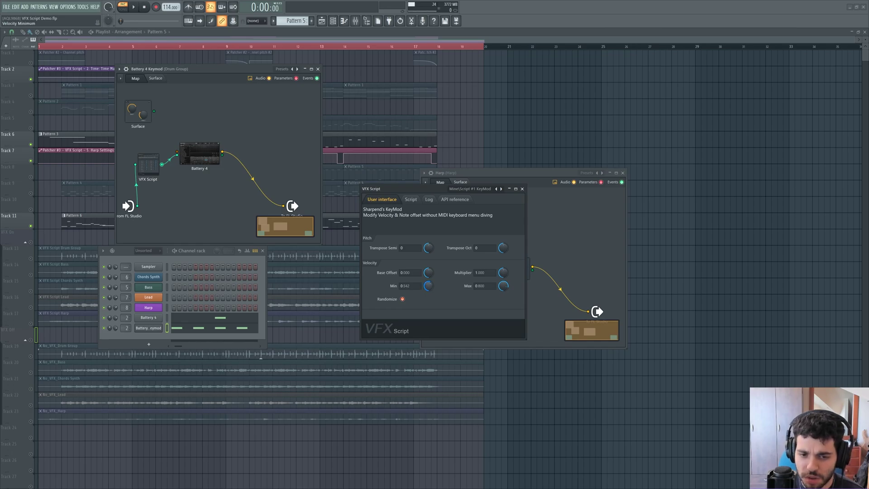
# Lower the drum KeyMod script's velocity minimum to about 0.03 and audition Pattern 5.
pyautogui.moveTo(428, 286); pyautogui.dragTo(429, 319)
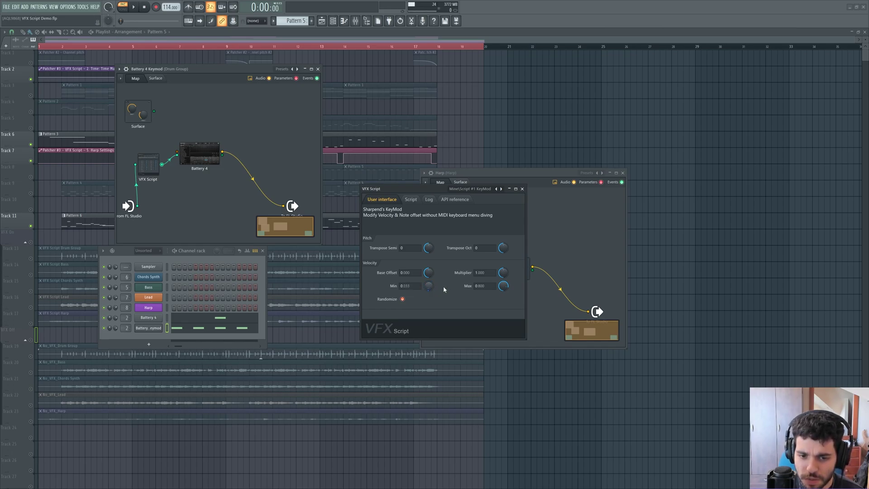
pyautogui.press('space')
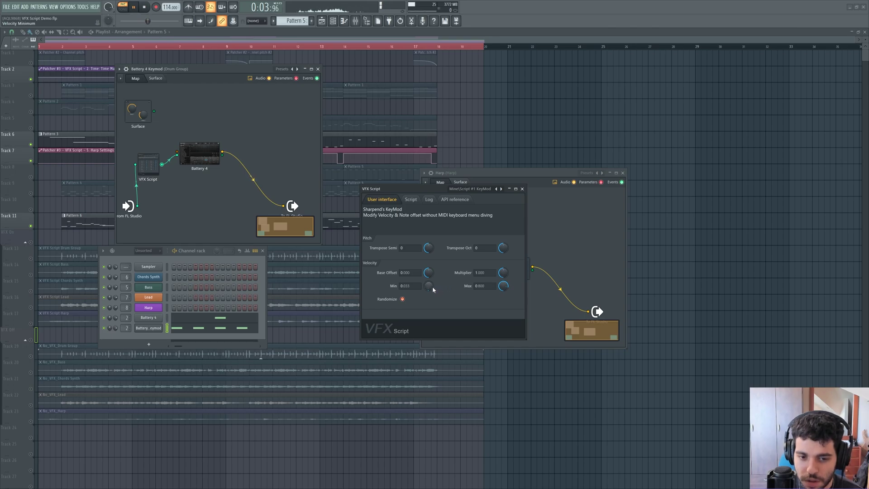
pyautogui.press('space')
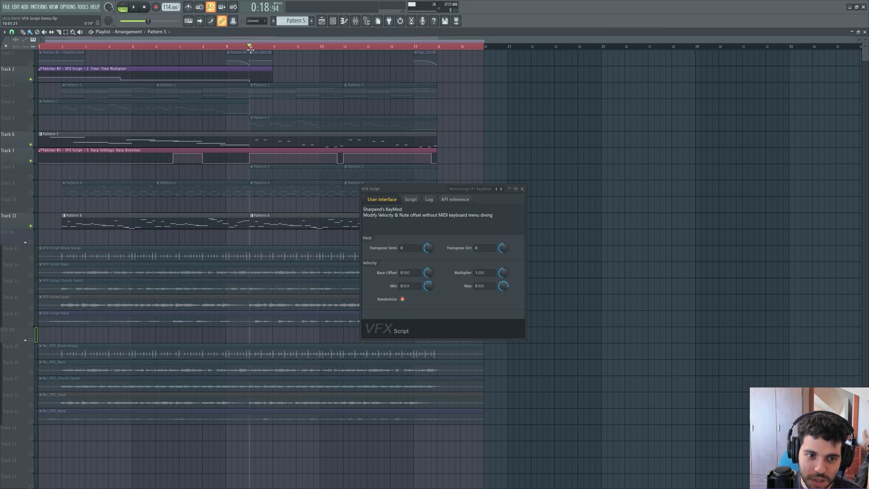
# Unmute playlist Tracks 8 and 9, and show the channel rack during song playback.
pyautogui.click(31, 177)
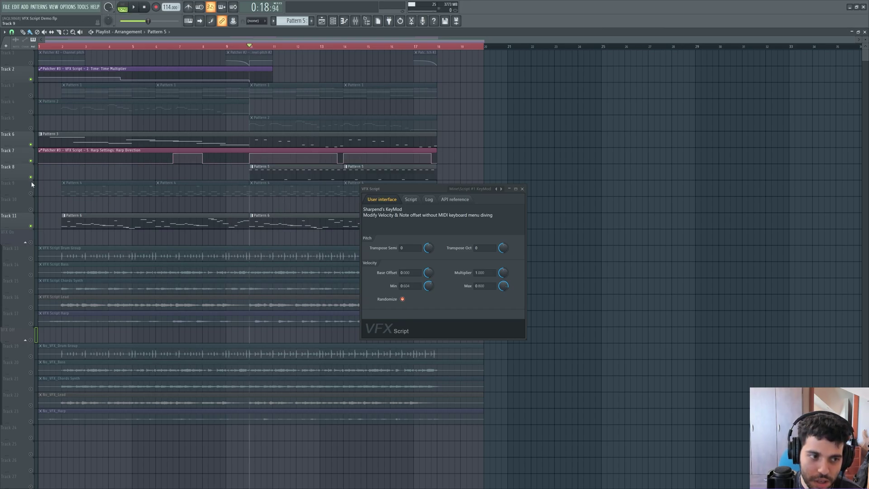
pyautogui.click(31, 193)
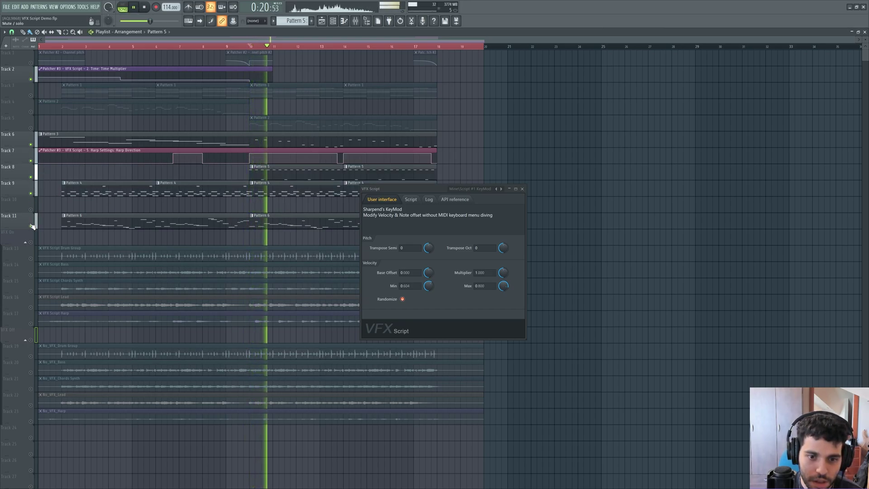
pyautogui.press('F6')
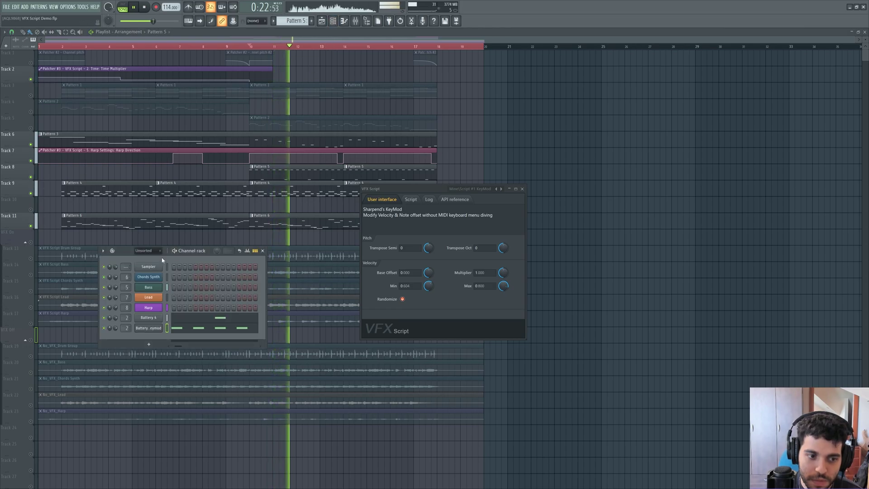
# Lower the drum KeyMod's velocity minimum to about 0.17 during playback, stop the song, and save the project.
pyautogui.moveTo(429, 286); pyautogui.dragTo(428, 318)
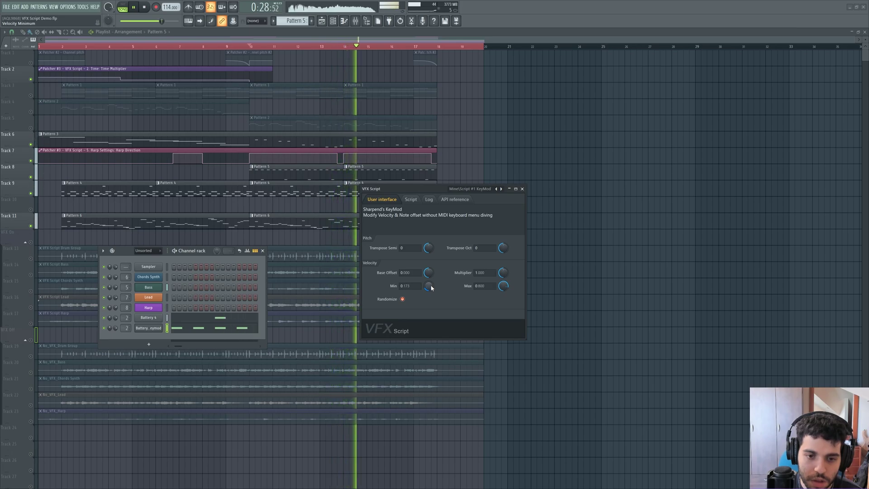
pyautogui.press('space')
pyautogui.hotkey('ctrl', 's')
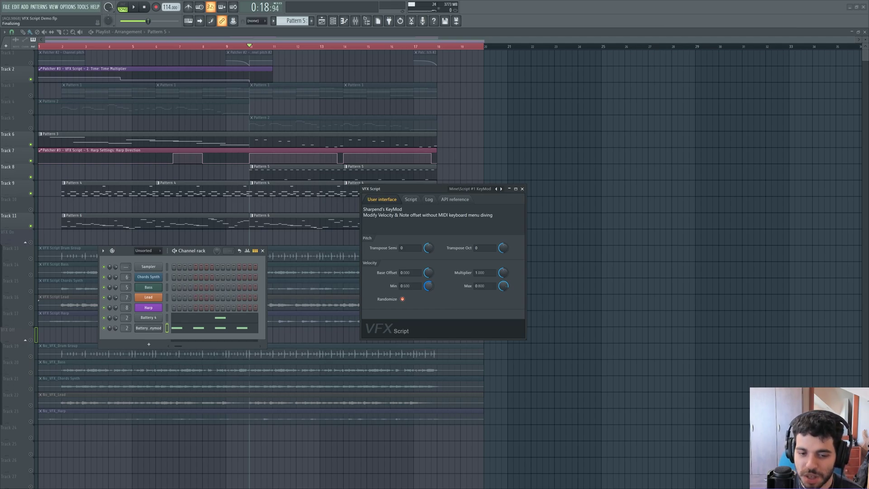
# Close the drum KeyMod window, select Pattern 6, and reposition the channel rack below the pattern clips.
pyautogui.click(523, 189)
pyautogui.moveTo(128, 256); pyautogui.dragTo(450, 236)
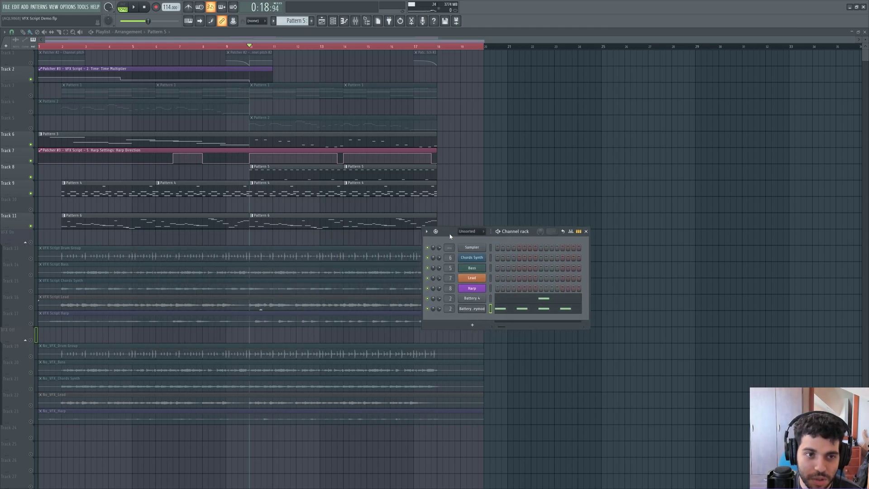
pyautogui.click(301, 24)
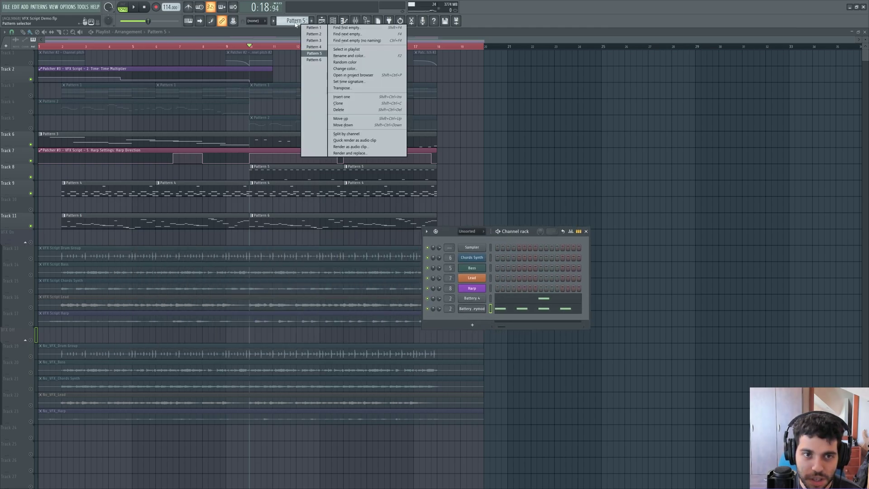
pyautogui.click(314, 60)
pyautogui.moveTo(430, 231); pyautogui.dragTo(297, 258)
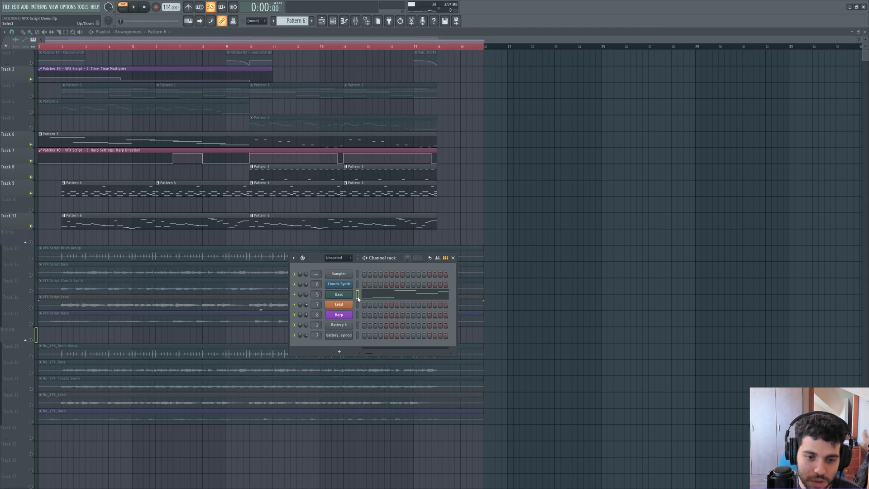
# Show the Bass patch with its plugins and assign velocity to Serum 2's distortion Drive at 40%.
pyautogui.click(339, 295)
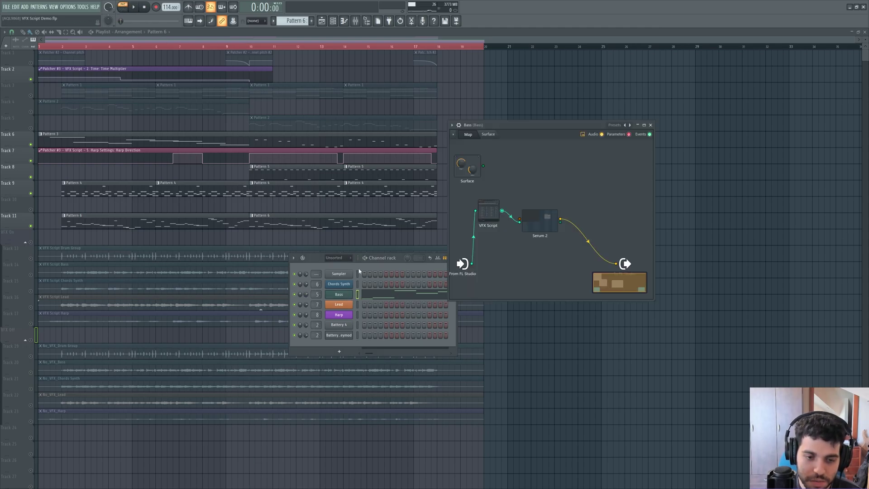
pyautogui.moveTo(499, 130); pyautogui.dragTo(229, 65)
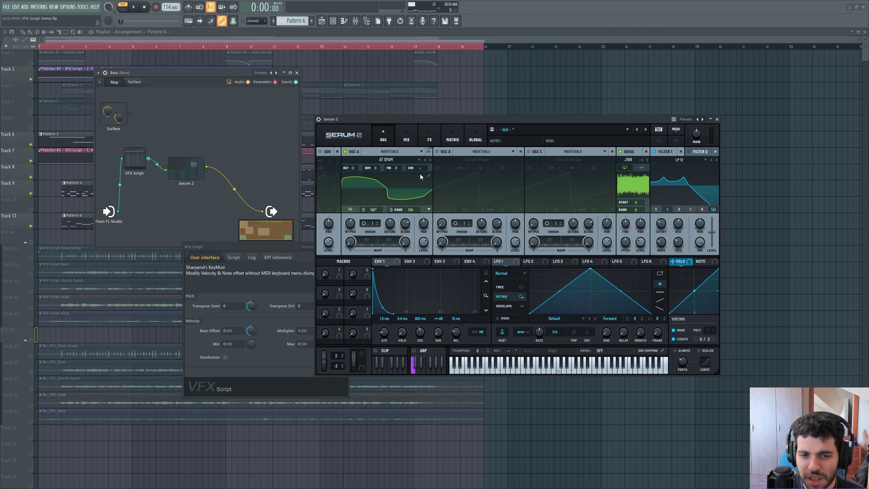
pyautogui.click(429, 138)
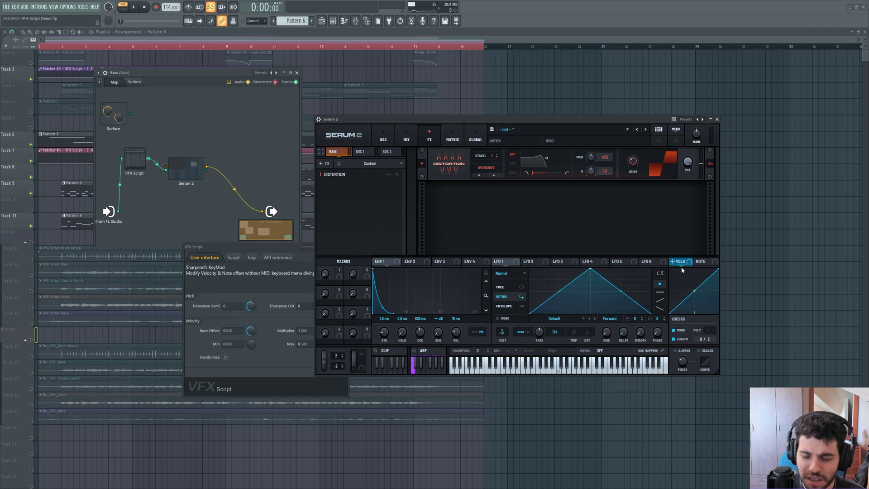
pyautogui.moveTo(675, 264); pyautogui.dragTo(629, 155)
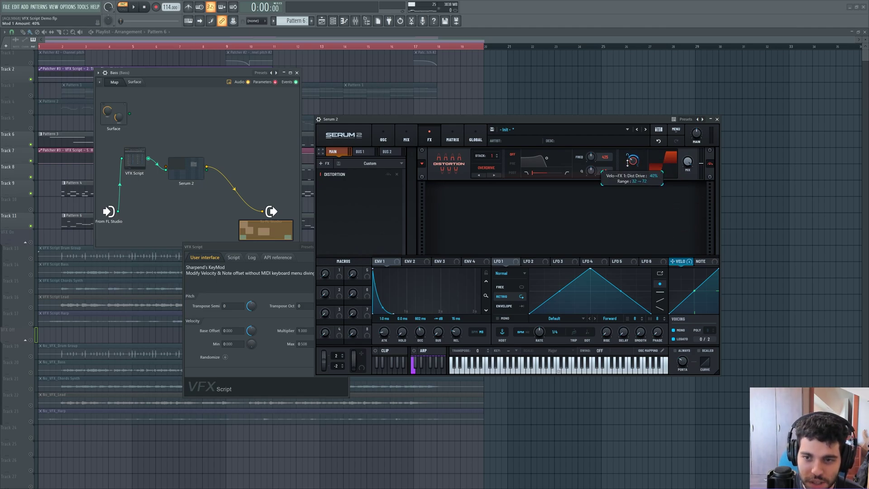
# Play Pattern 6 with KeyMod's Randomize on, raising the Drive modulation to 76% and the velocity maximum to 0.942.
pyautogui.press('space')
pyautogui.click(223, 357)
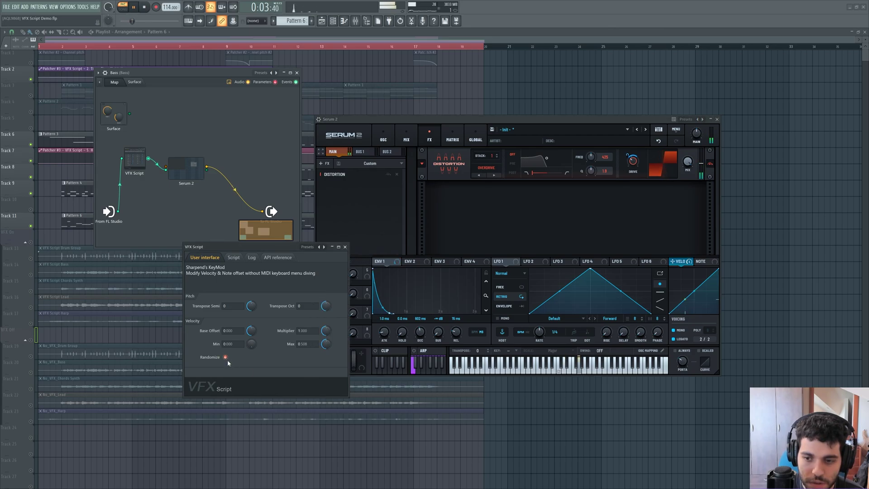
pyautogui.moveTo(632, 161); pyautogui.dragTo(629, 144)
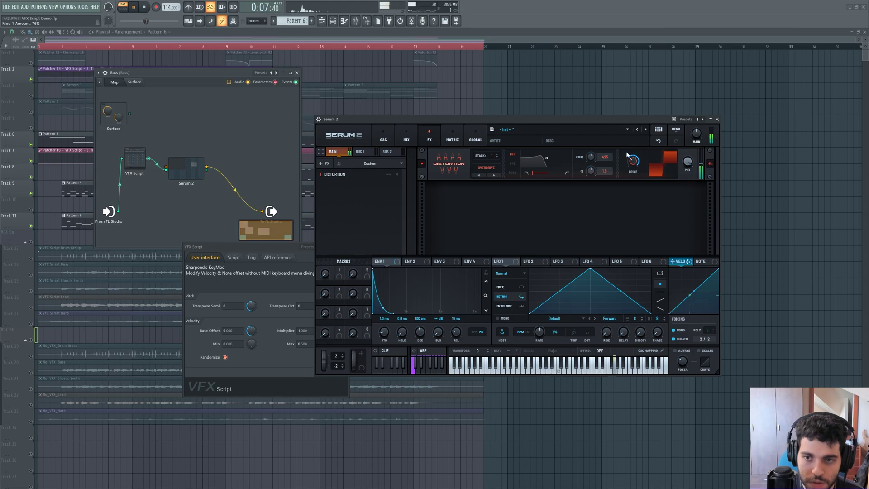
pyautogui.click(292, 348)
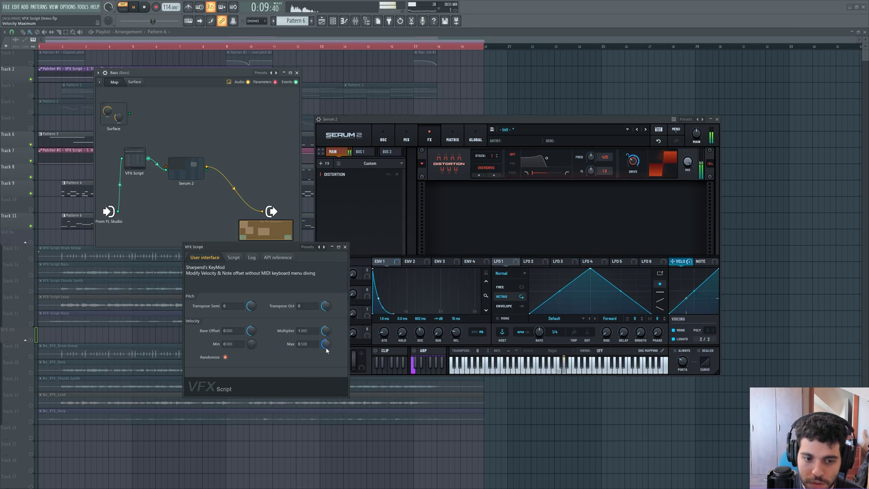
pyautogui.moveTo(327, 349); pyautogui.dragTo(330, 344)
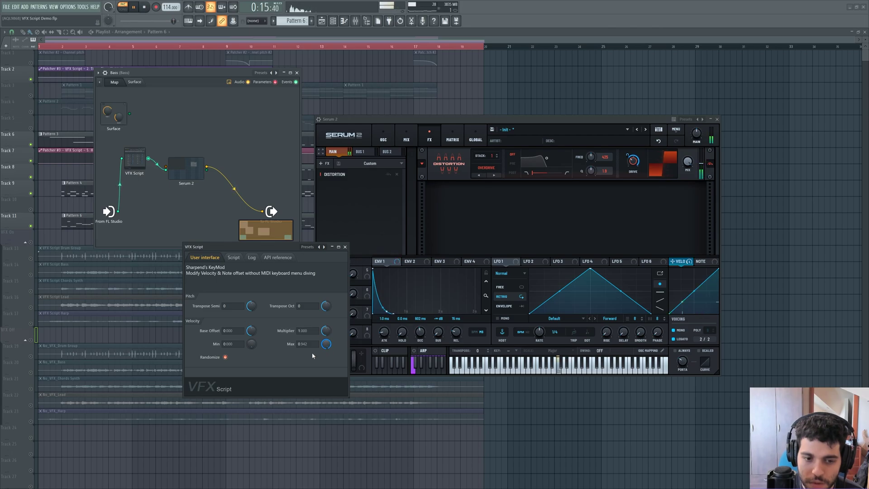
# Turn off the bass KeyMod's Randomize option, stop playback, and reset its velocity maximum.
pyautogui.click(225, 357)
pyautogui.press('space')
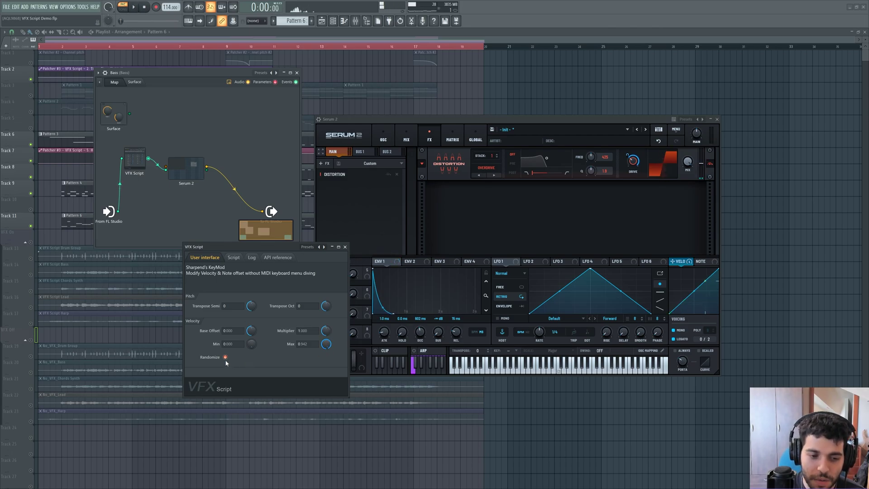
pyautogui.rightClick(324, 344)
pyautogui.click(329, 357)
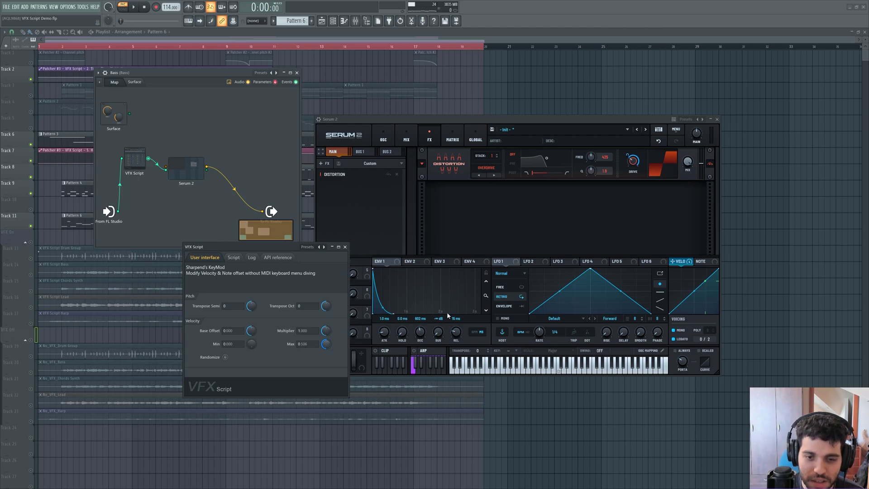
# Remove the velocity modulator from Serum 2's distortion Drive, and close the Serum 2 and VFX Script windows.
pyautogui.rightClick(630, 166)
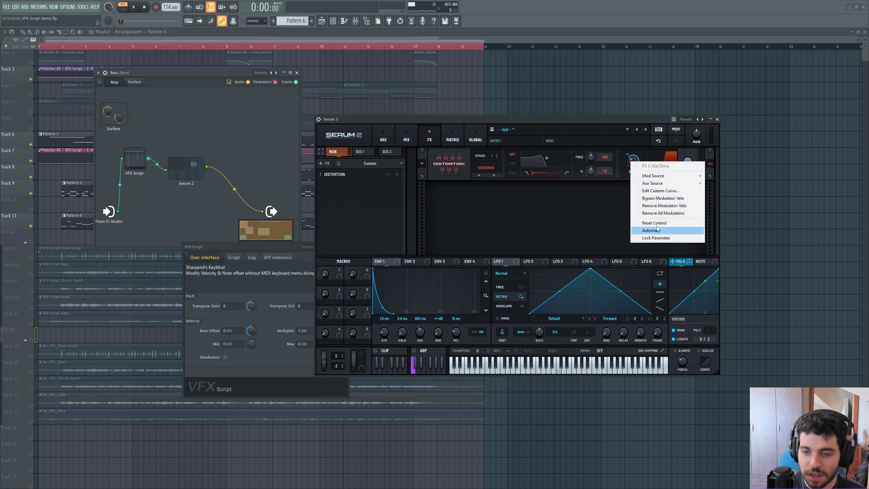
pyautogui.click(660, 207)
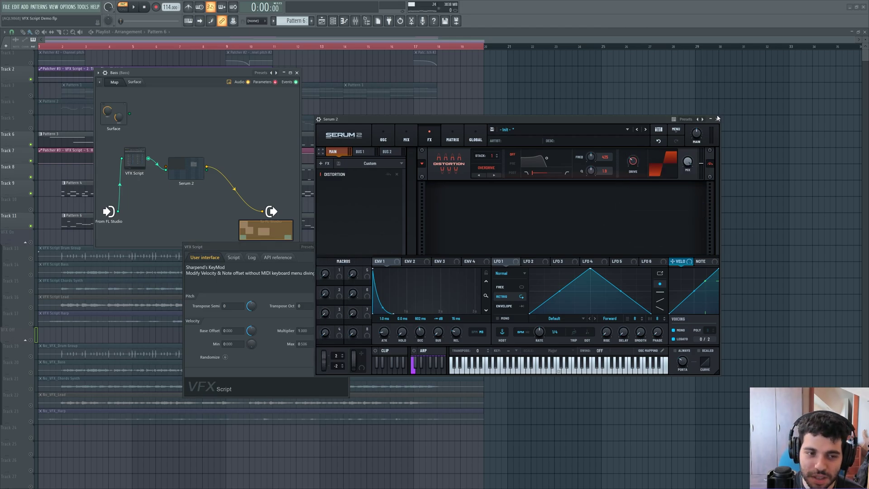
pyautogui.click(717, 119)
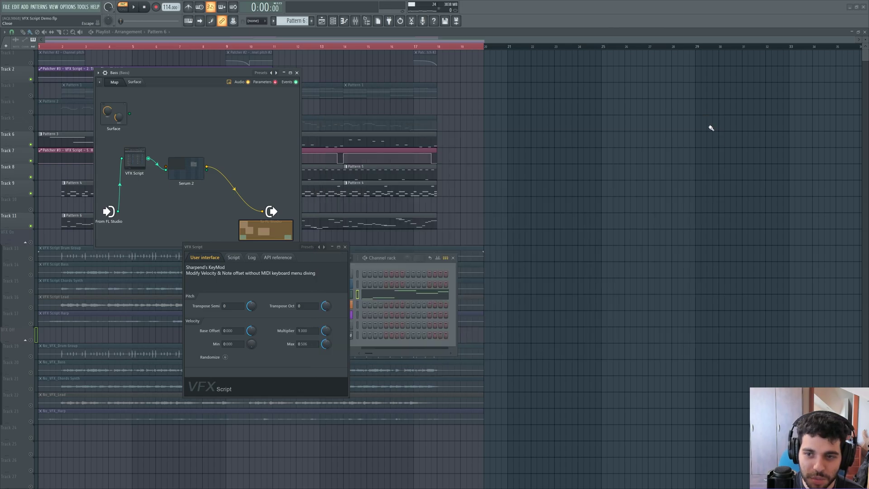
pyautogui.click(346, 247)
# Solo the Bass mixer track, bypass Fruity Limiter, Hybrid Filter and Guitar Rig 7, and play Pattern 6.
pyautogui.click(355, 21)
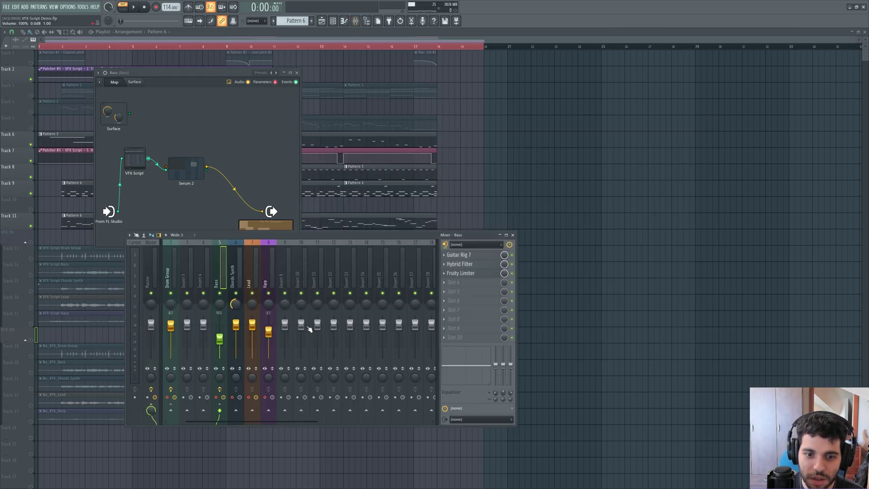
pyautogui.rightClick(220, 294)
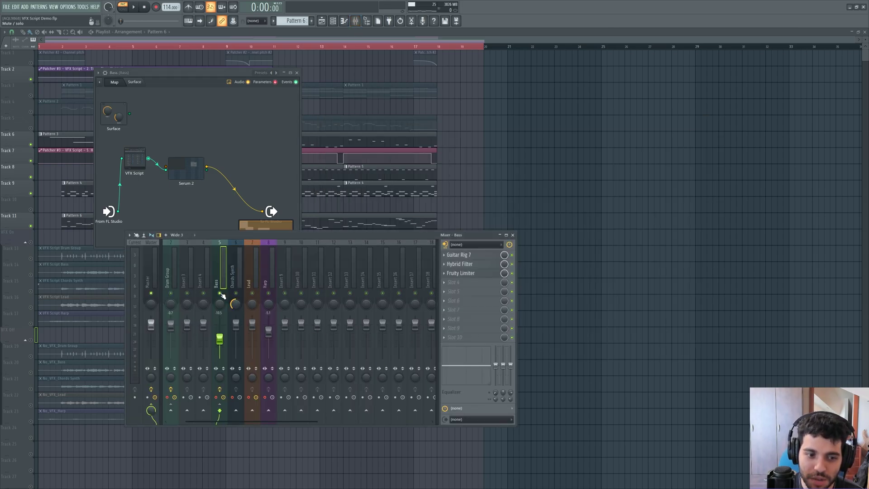
pyautogui.click(512, 273)
pyautogui.click(512, 264)
pyautogui.click(512, 255)
pyautogui.press('space')
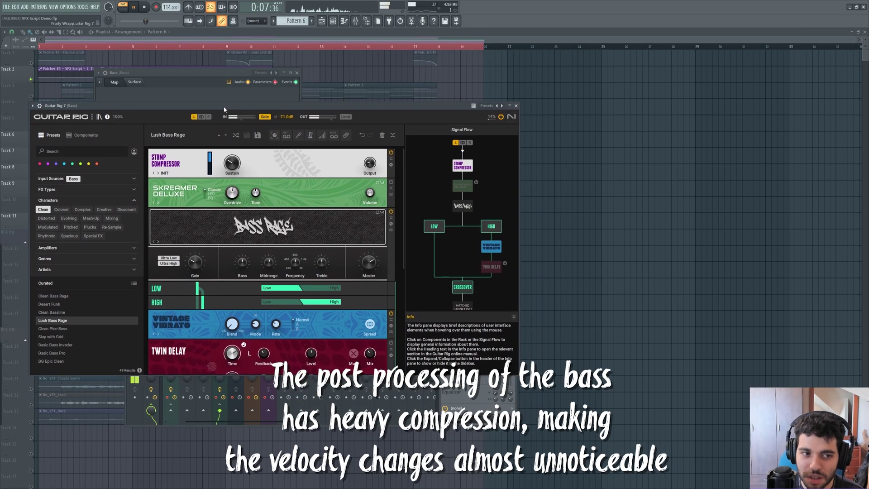
# Close the Guitar Rig 7 window, replay the bass pattern for comparison, and close the Bass patch.
pyautogui.click(516, 105)
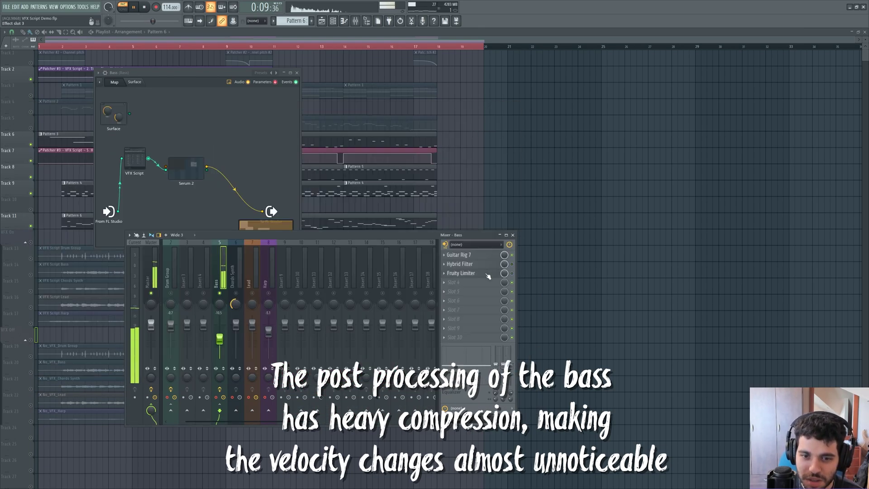
pyautogui.press('space')
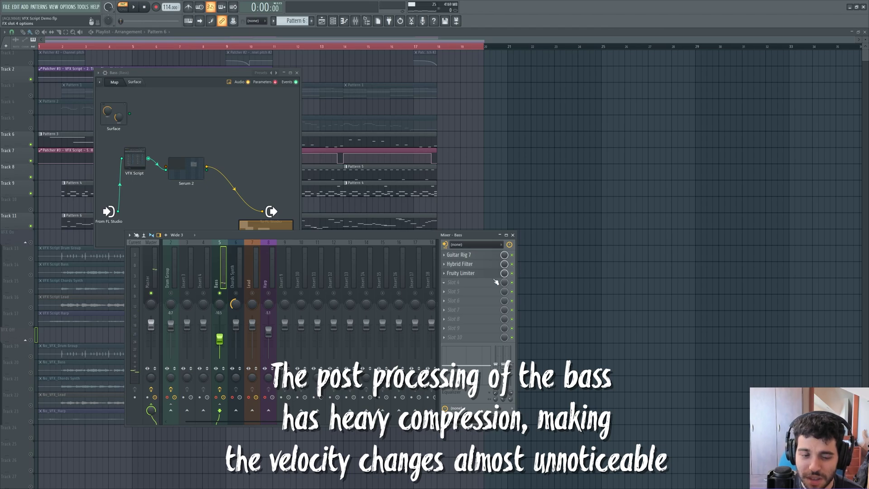
pyautogui.press('space')
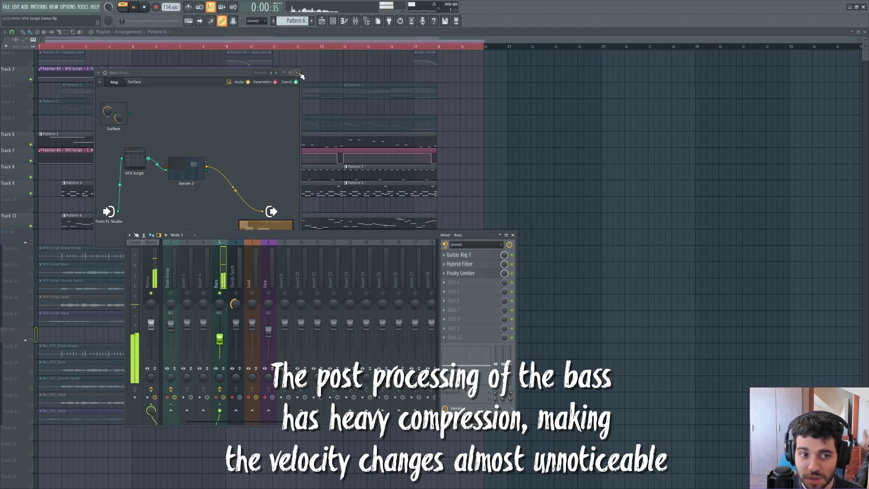
pyautogui.click(297, 73)
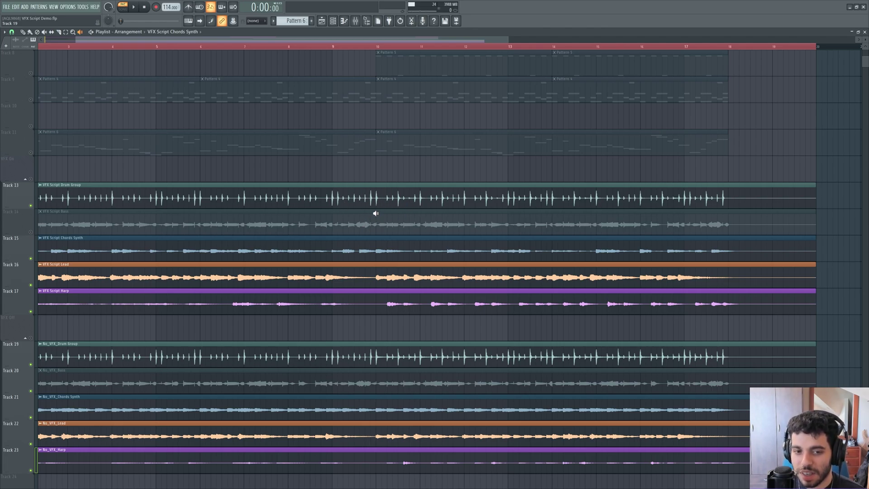
# Play the No_VFX_Drum Group audio clip on Track 19 in solo from bar 10.
pyautogui.rightClick(376, 359)
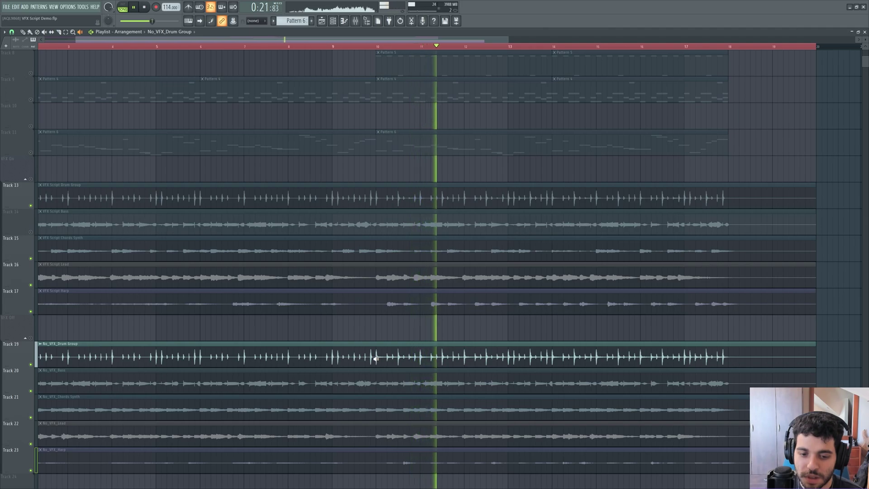
# Stop playback and play the VFX Script Drum Group clip on Track 13 in solo from bar 10.
pyautogui.press('space')
pyautogui.click(373, 198)
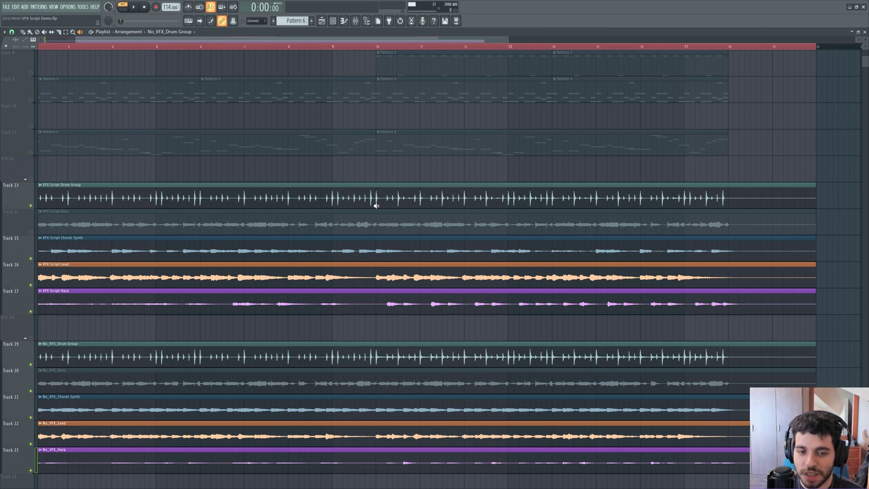
pyautogui.rightClick(376, 206)
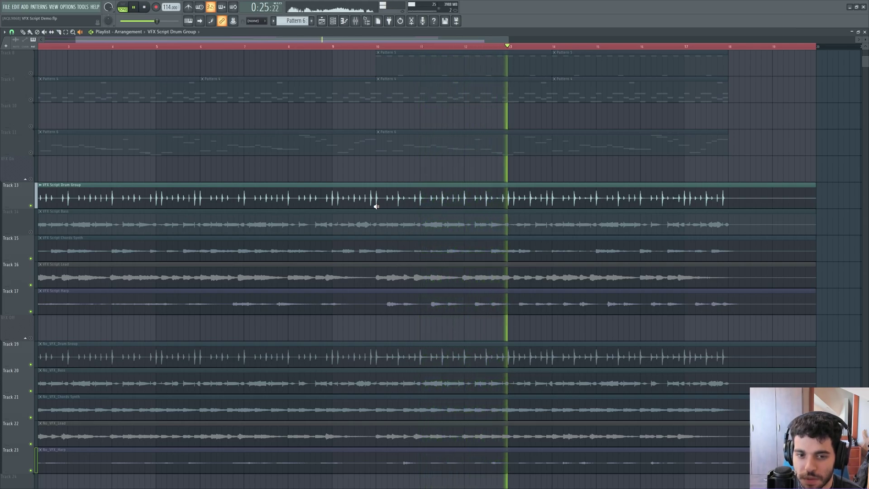
pyautogui.press('space')
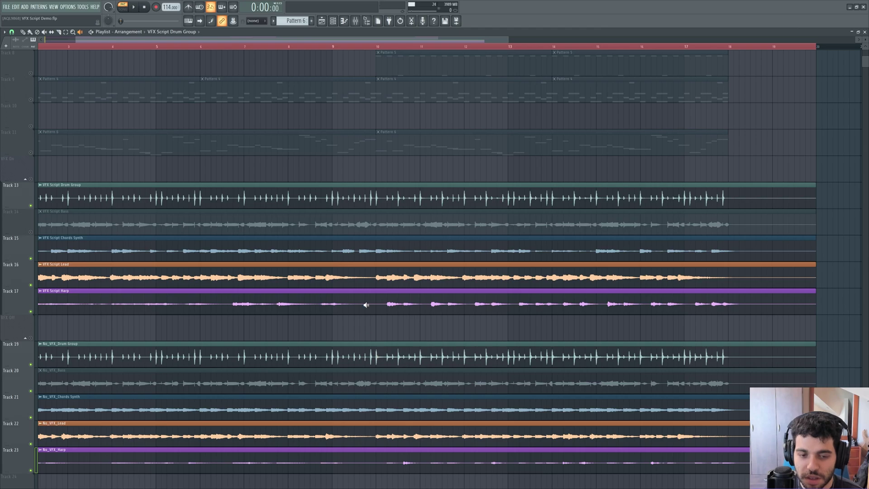
# Compare the No_VFX and VFX Script clips of the Chords Synth and the Lead, playing each in solo from bar 10.
pyautogui.click(377, 412)
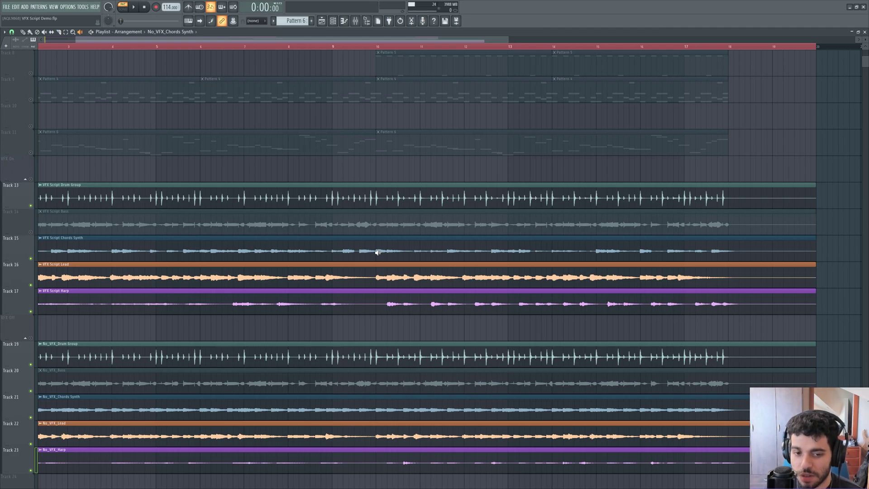
pyautogui.click(378, 252)
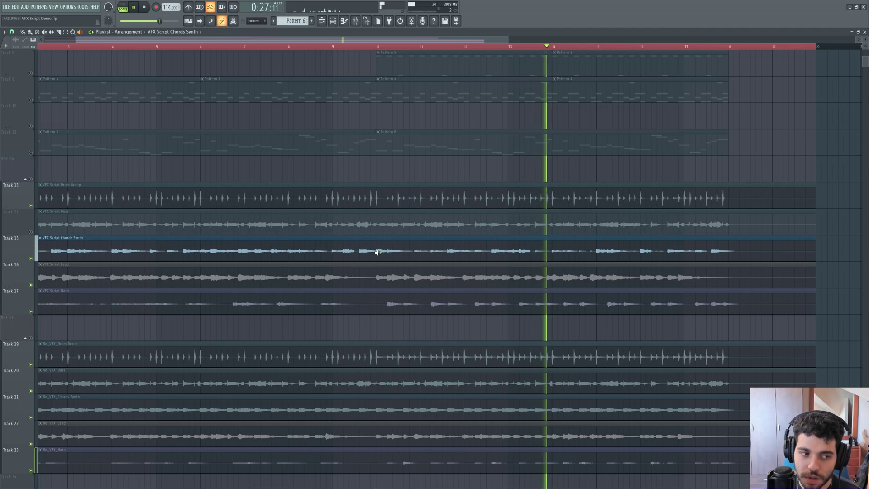
pyautogui.rightClick(376, 259)
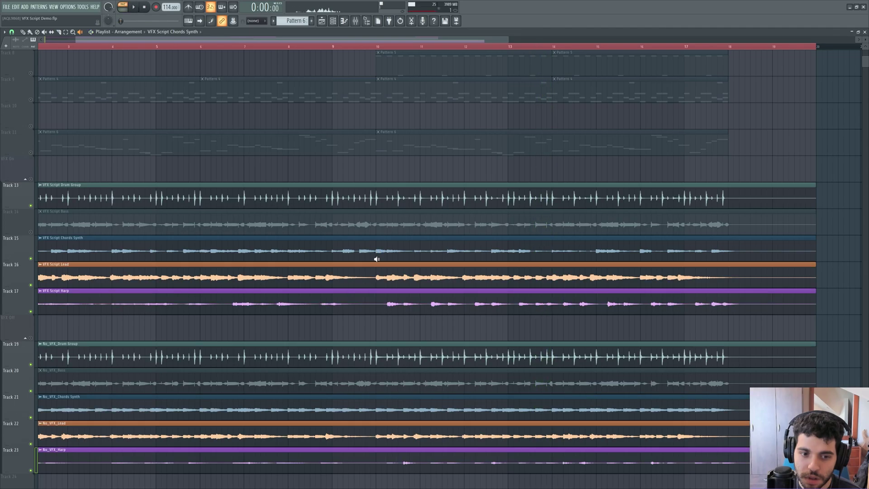
pyautogui.rightClick(377, 439)
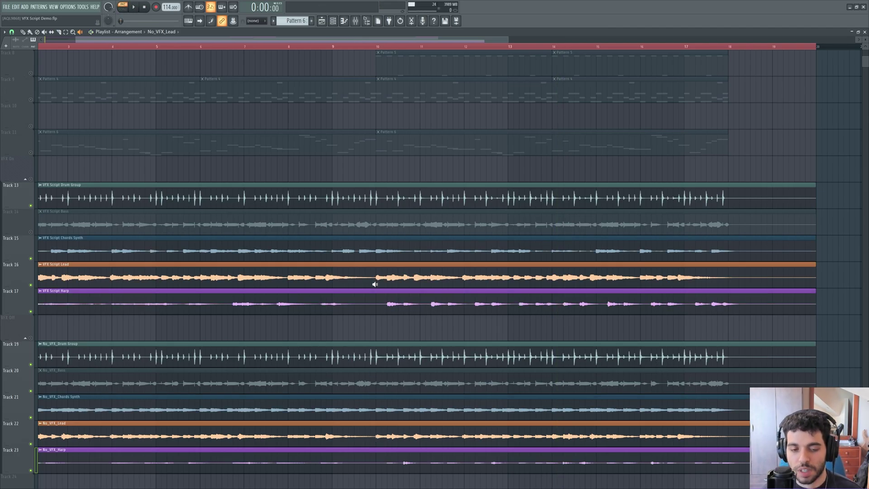
pyautogui.rightClick(376, 282)
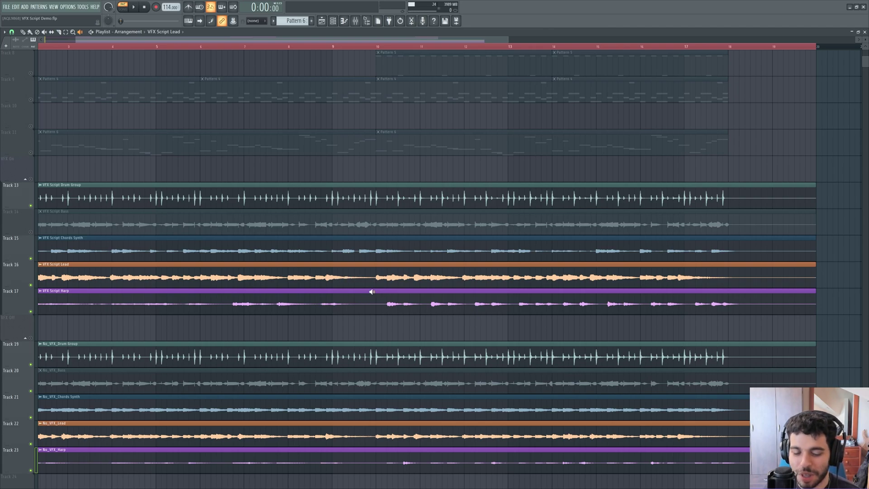
# Play the No_VFX_Harp clip in solo from about bar 11, and the VFX Script Harp clip from bar 10.
pyautogui.scroll(-2, 373, 305)
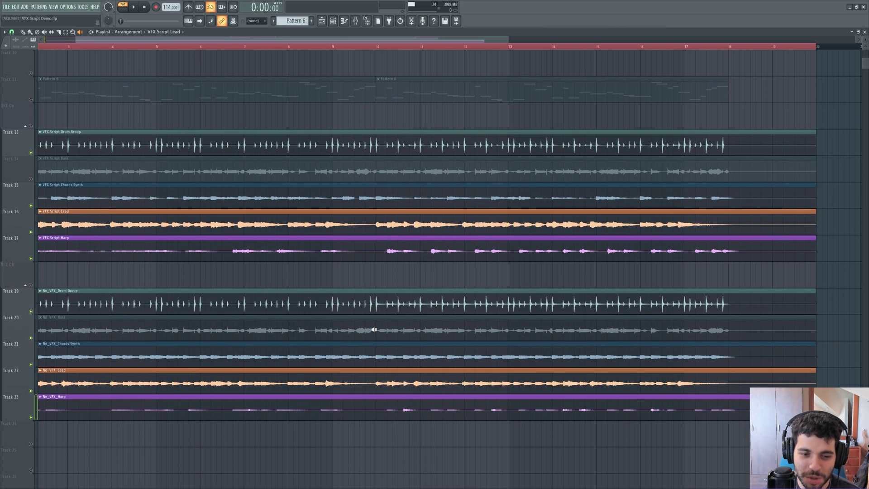
pyautogui.scroll(1, 377, 429)
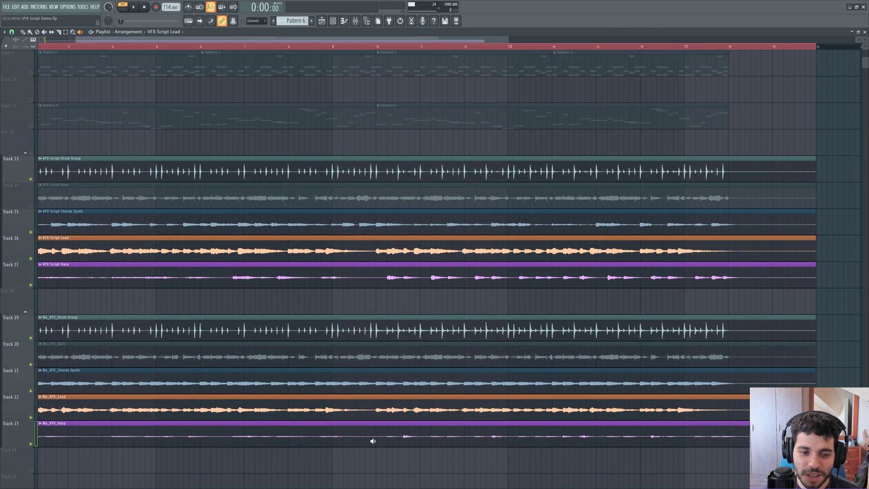
pyautogui.moveTo(77, 39); pyautogui.dragTo(44, 39)
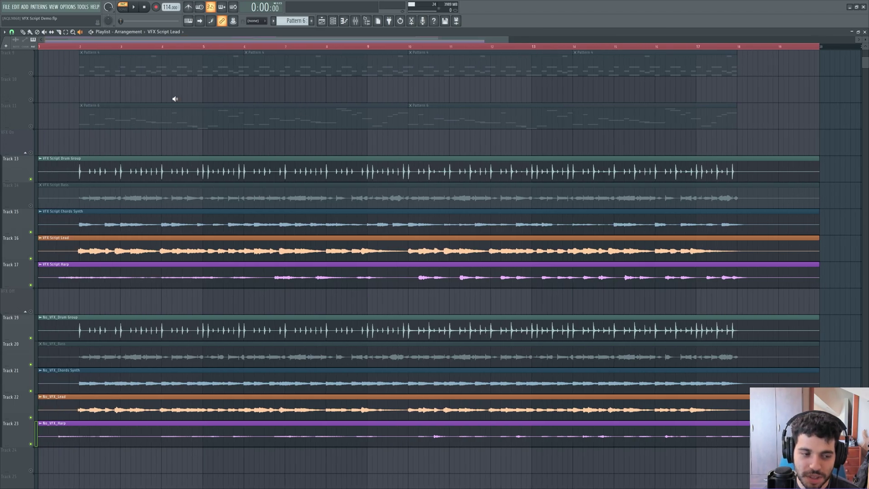
pyautogui.rightClick(457, 440)
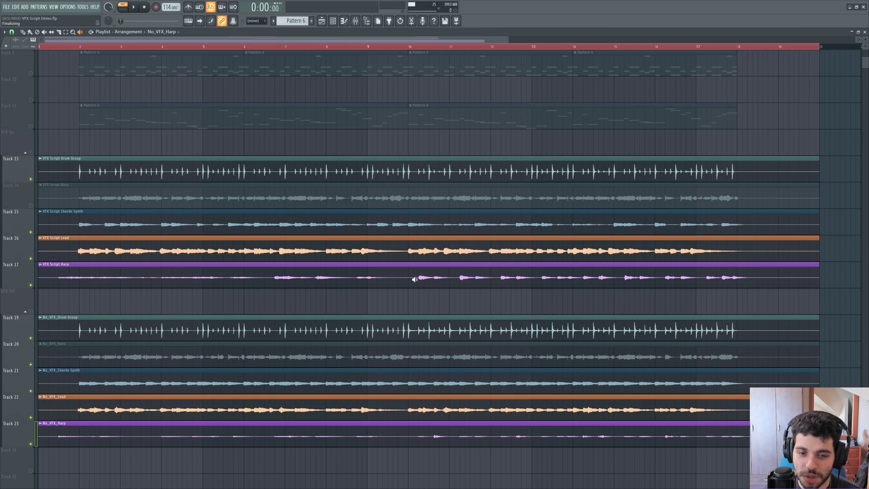
pyautogui.rightClick(413, 279)
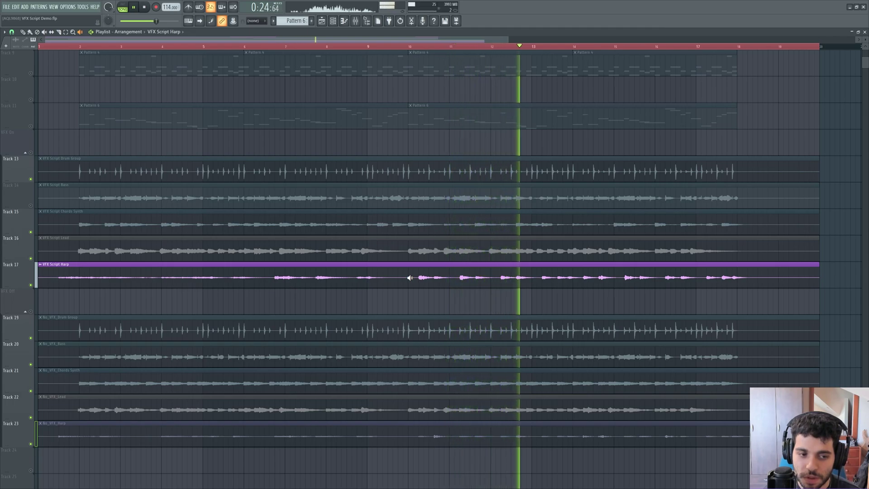
# Compare the two Harp clips in solo from the middle of bar 1, and replay VFX Script Harp from late bar 6.
pyautogui.rightClick(56, 278)
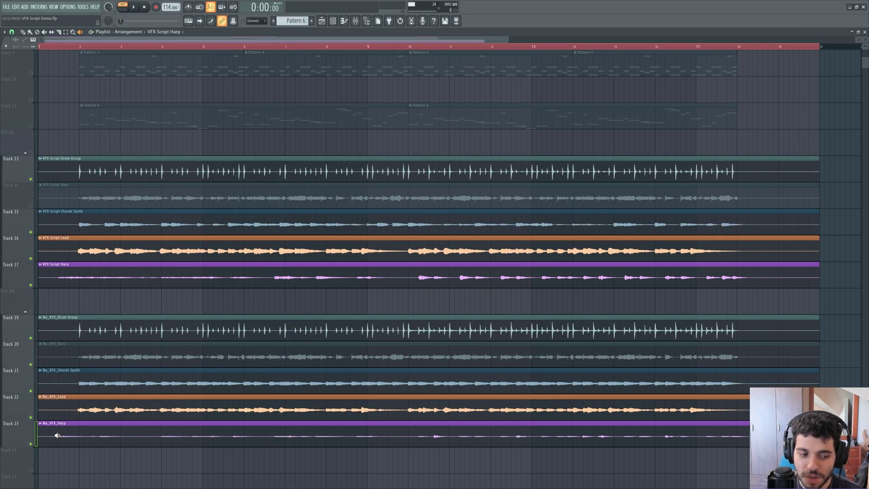
pyautogui.rightClick(57, 436)
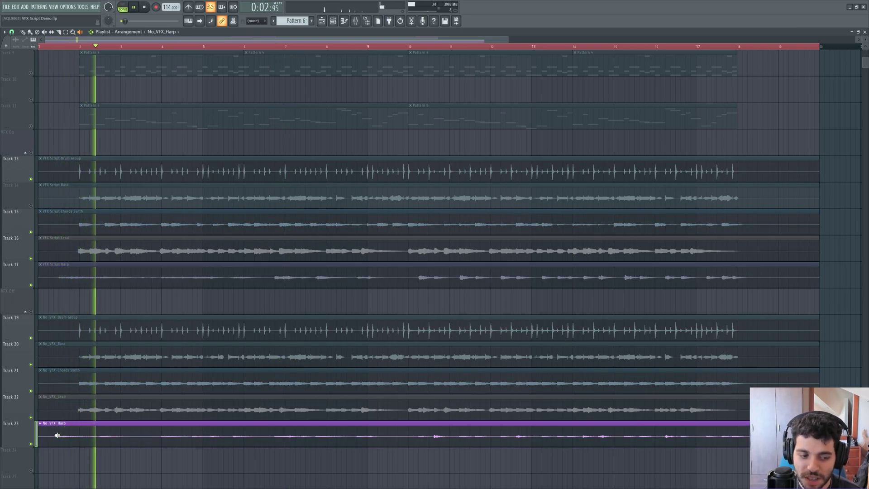
pyautogui.press('space')
pyautogui.press('space')
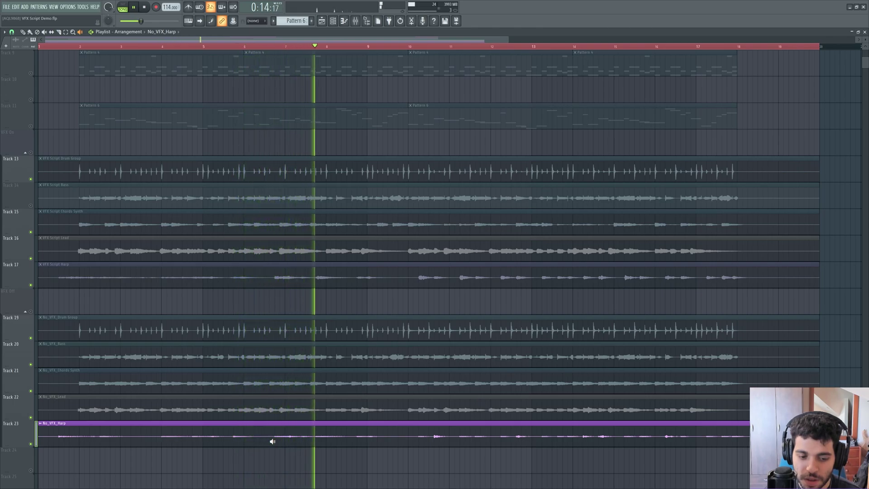
pyautogui.press('space')
pyautogui.click(274, 271)
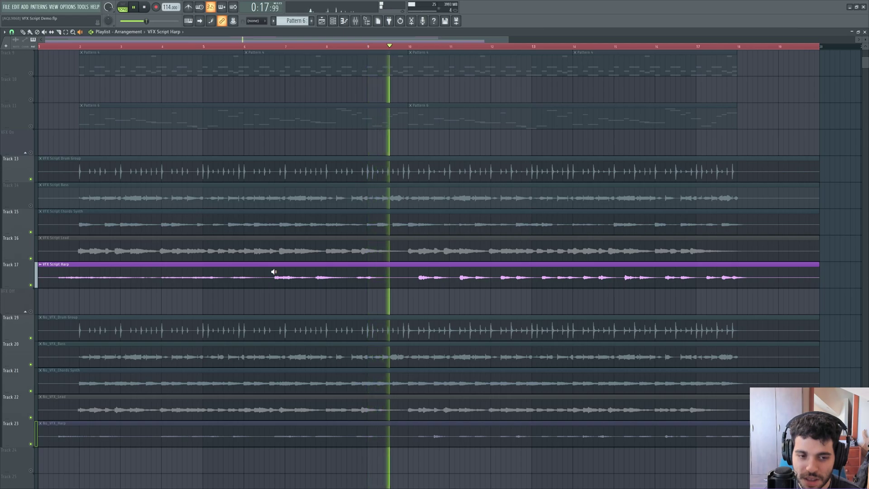
# Unmute all the playlist tracks and zoom out to fit the whole arrangement, with reduced track height.
pyautogui.moveTo(507, 41); pyautogui.dragTo(804, 42)
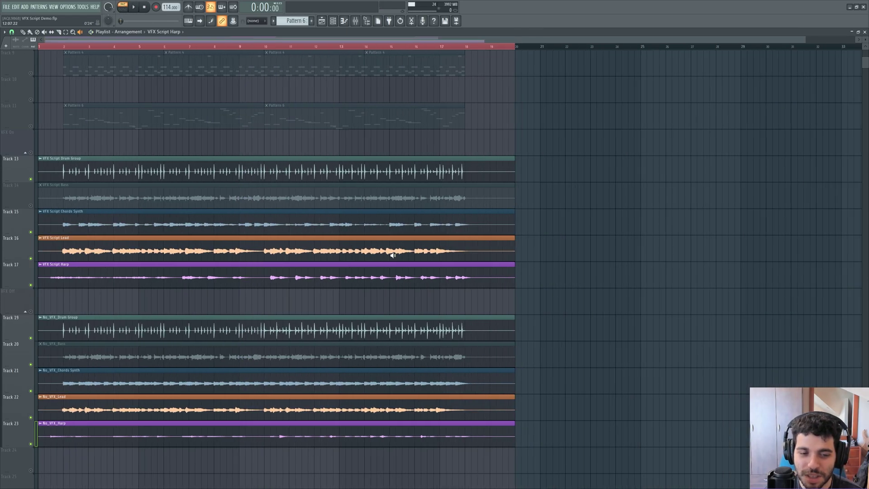
pyautogui.scroll(8, 226, 312)
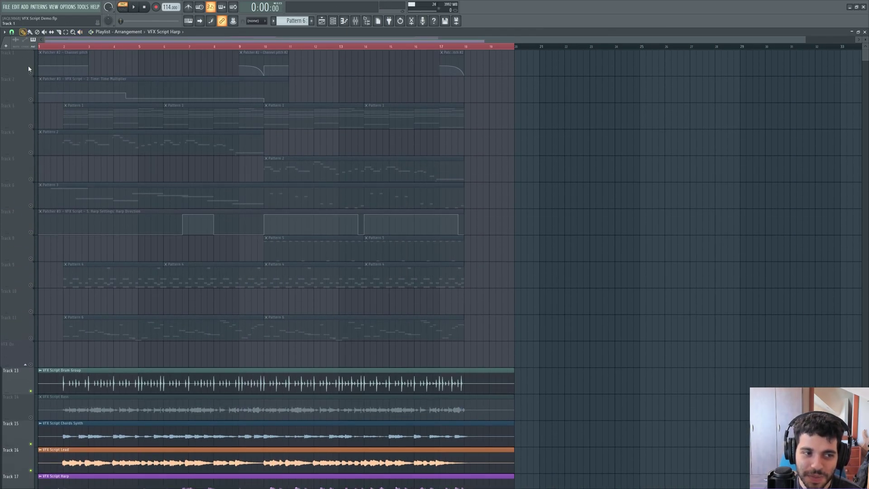
pyautogui.rightClick(31, 153)
pyautogui.rightClick(30, 152)
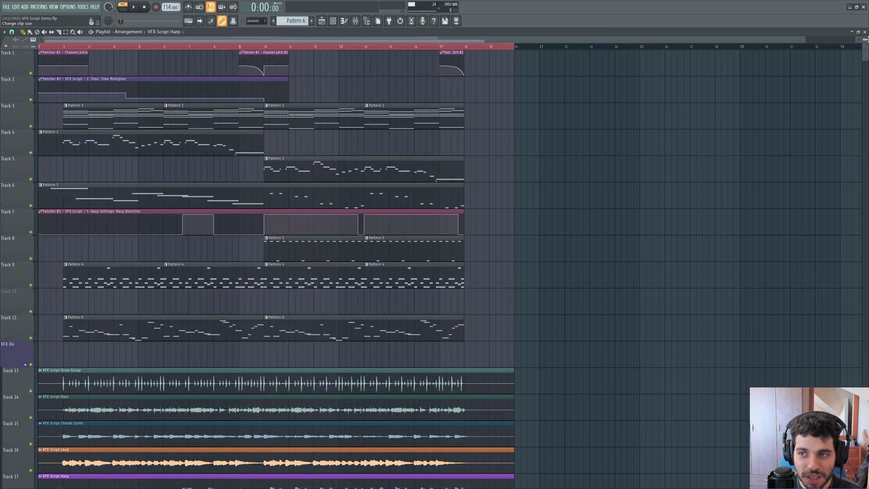
pyautogui.moveTo(865, 40)
pyautogui.mouseDown()
pyautogui.moveTo(866, 68)
pyautogui.moveTo(866, 53)
pyautogui.mouseUp()
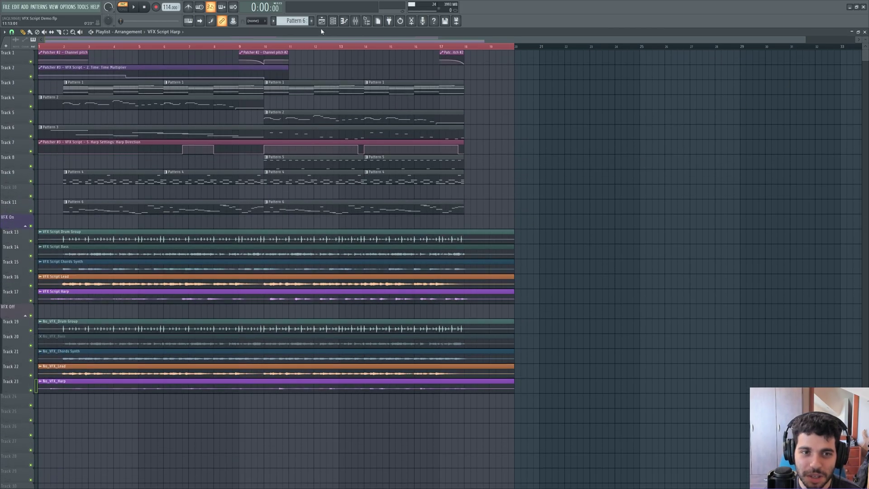
# Open the Chords Synth patch from the channel rack and show its VFX Script module.
pyautogui.click(333, 21)
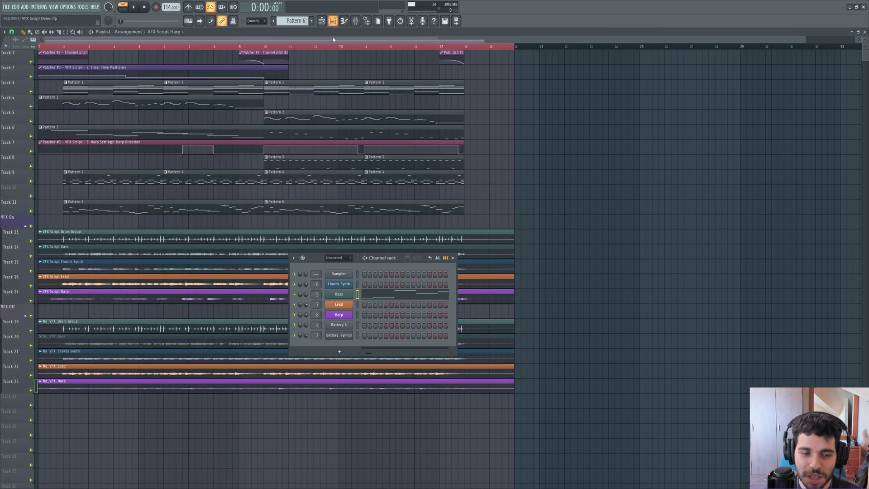
pyautogui.click(349, 286)
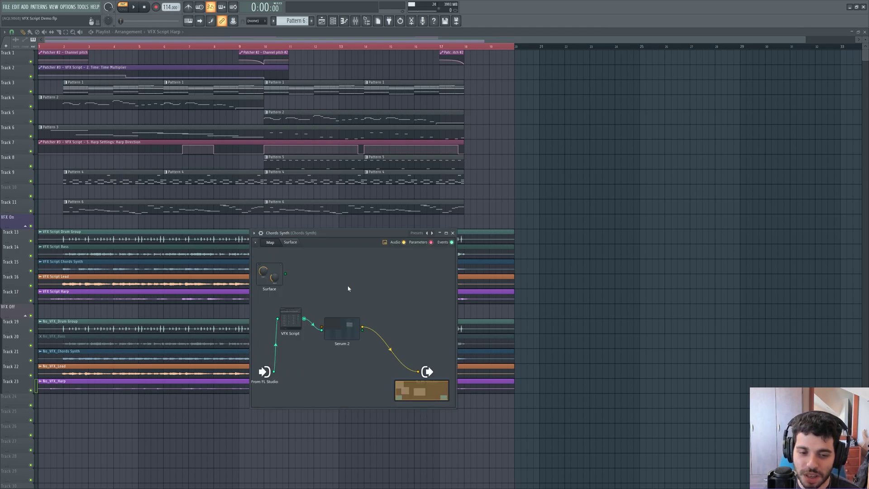
pyautogui.click(302, 319)
# Arrange the Chords Synth patch, the VFX Script window and the channel rack side by side over the playlist.
pyautogui.moveTo(323, 235); pyautogui.dragTo(523, 229)
pyautogui.moveTo(182, 152); pyautogui.dragTo(206, 236)
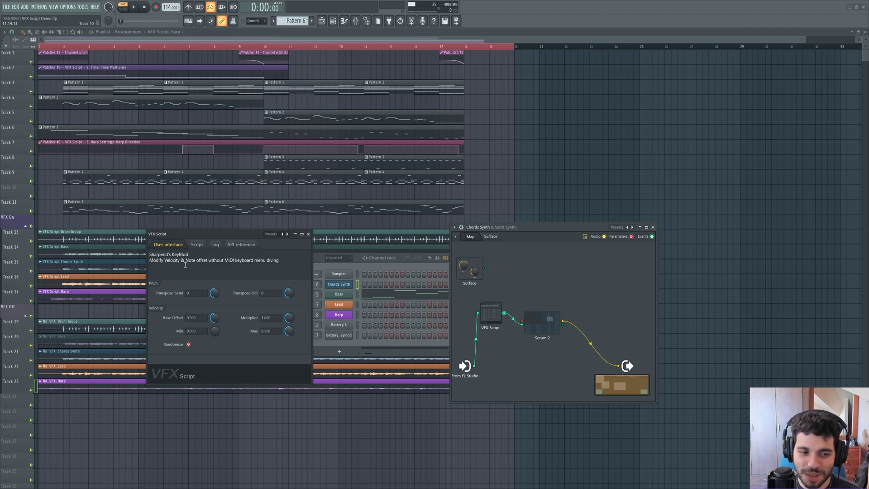
pyautogui.moveTo(192, 238); pyautogui.dragTo(184, 200)
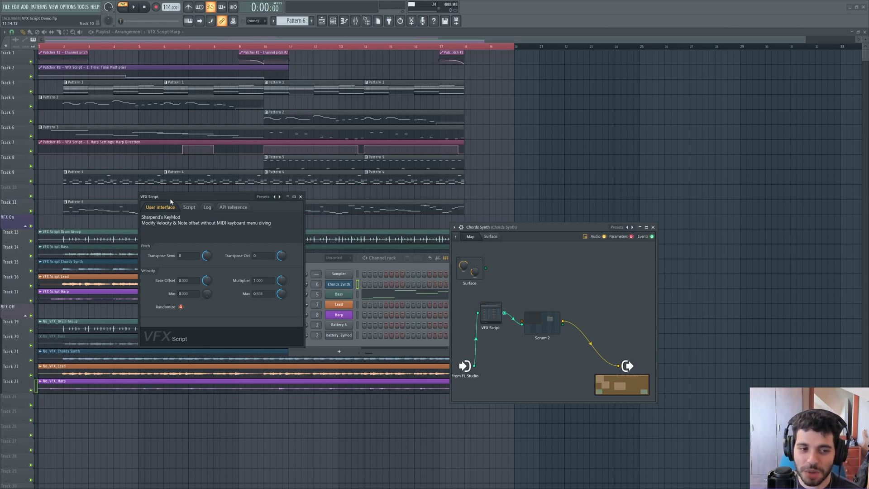
pyautogui.moveTo(171, 201); pyautogui.dragTo(149, 188)
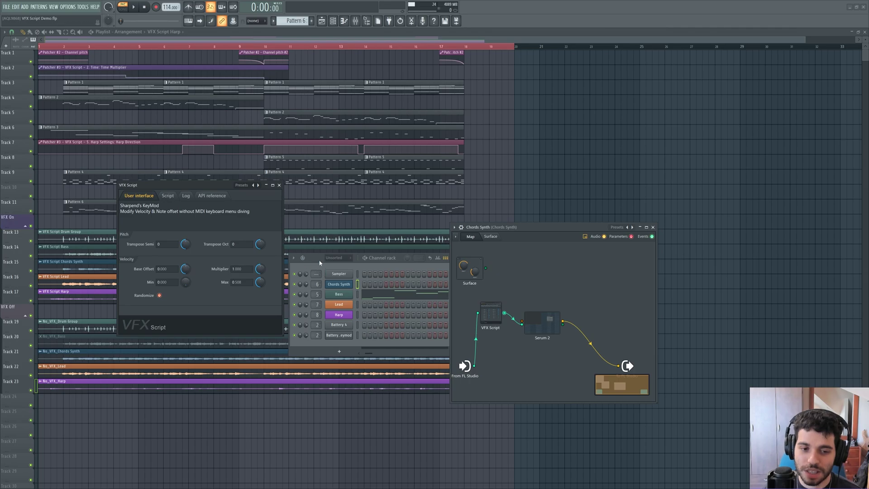
pyautogui.moveTo(320, 262); pyautogui.dragTo(315, 214)
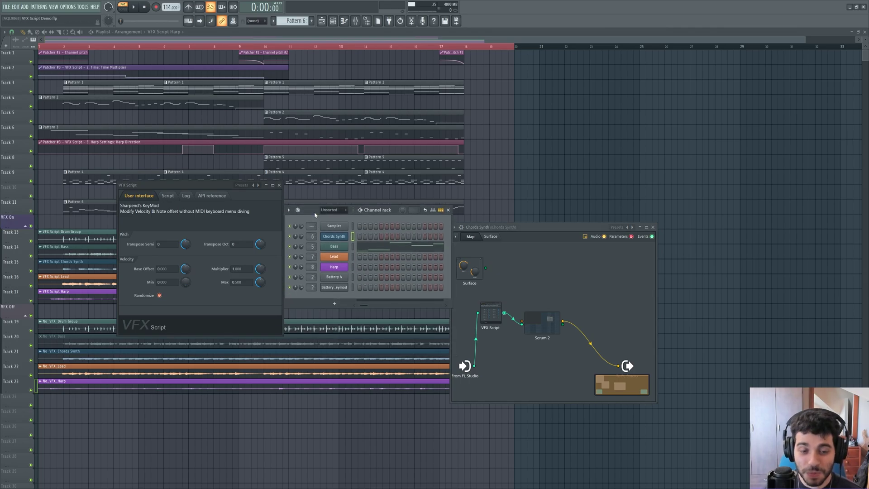